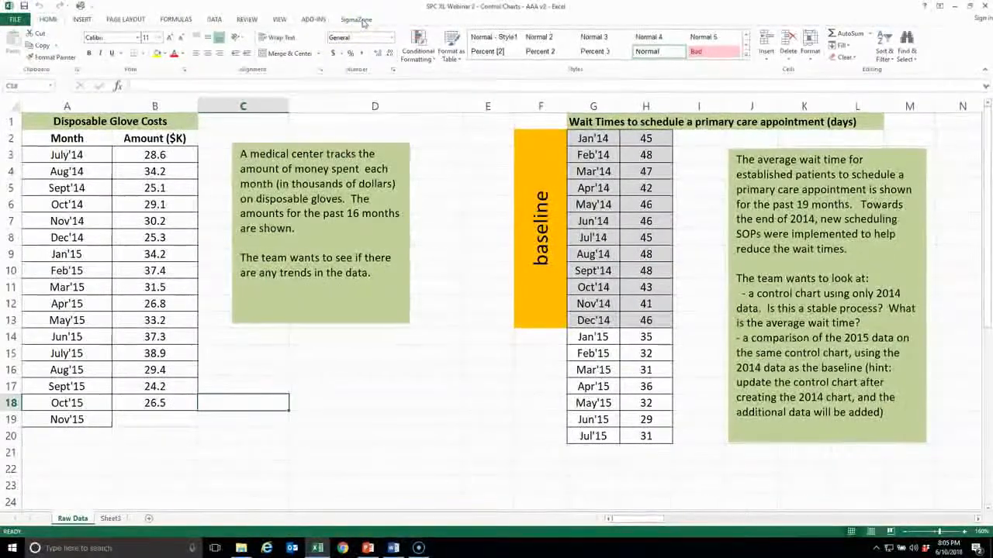
- Select the disposable glove cost months and amounts in A3:B18 as the control chart data
{"action": "left_click", "coordinate": [362, 21]}
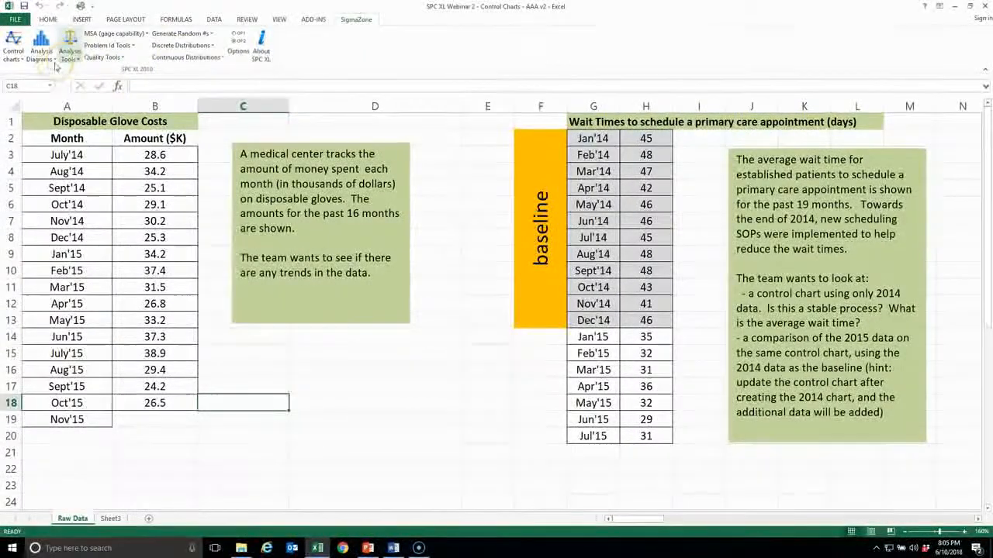
{"action": "left_click", "coordinate": [16, 54]}
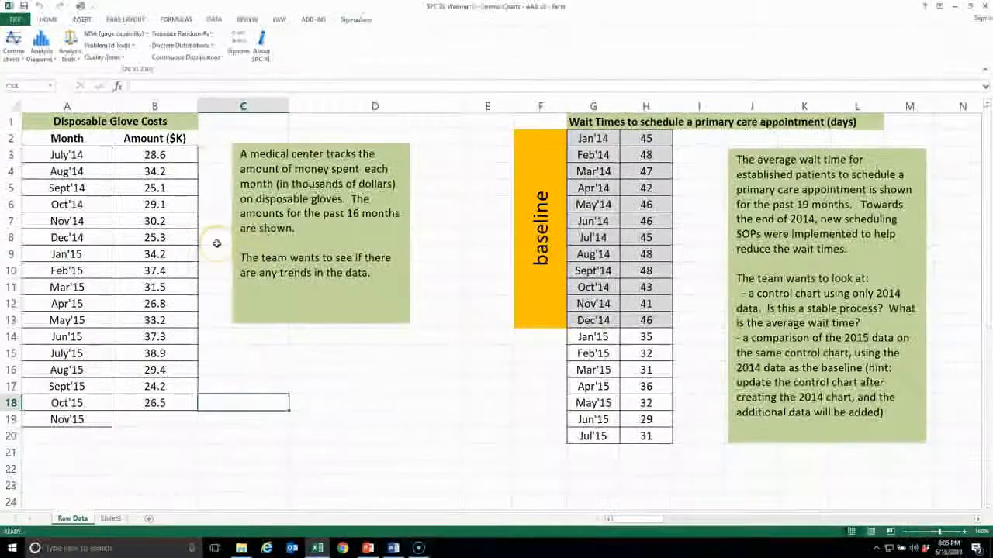
{"action": "left_click", "coordinate": [171, 154]}
{"action": "left_click_drag", "start_coordinate": [172, 268], "coordinate": [176, 391]}
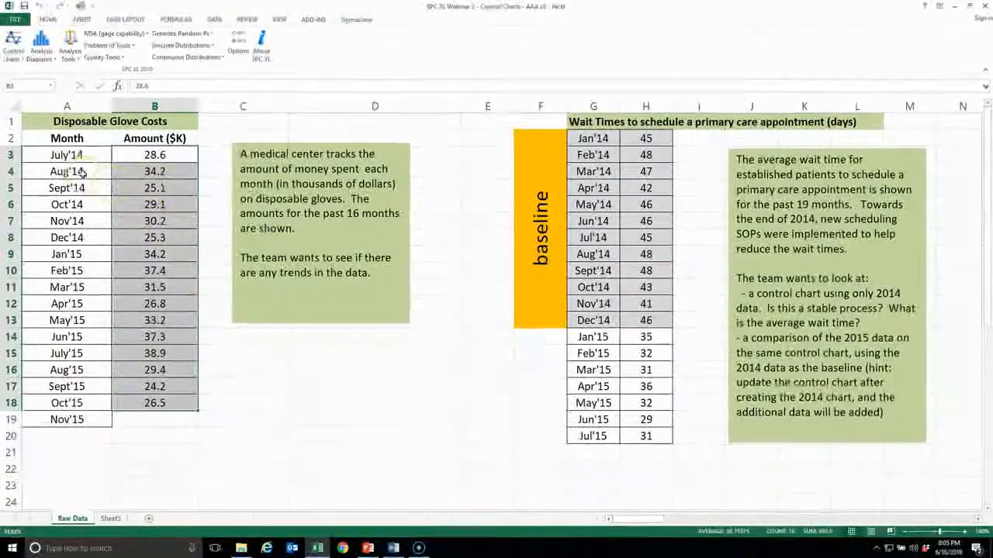
{"action": "left_click", "coordinate": [48, 155]}
{"action": "left_click_drag", "start_coordinate": [139, 160], "coordinate": [151, 399]}
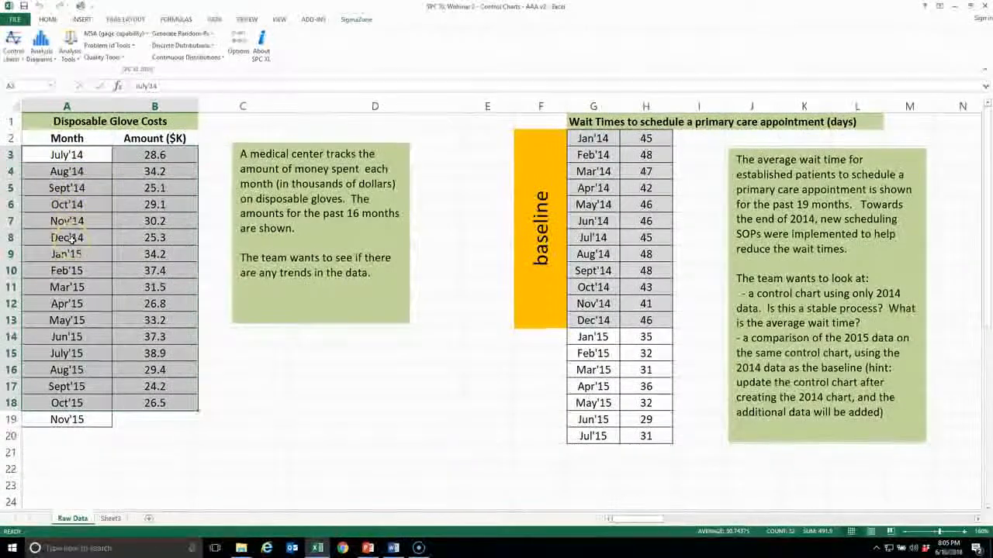
{"action": "left_click_drag", "start_coordinate": [159, 153], "coordinate": [149, 270]}
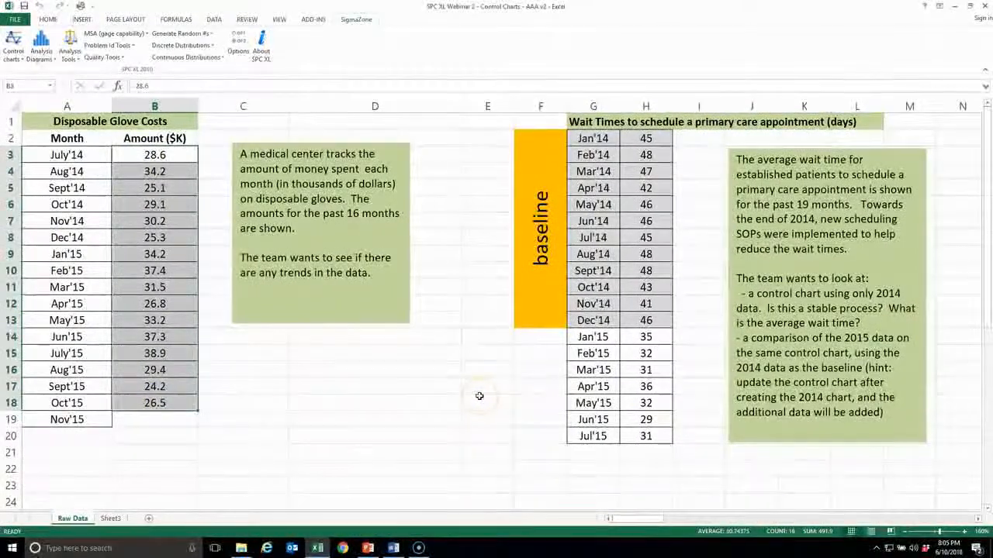
{"action": "left_click", "coordinate": [74, 154]}
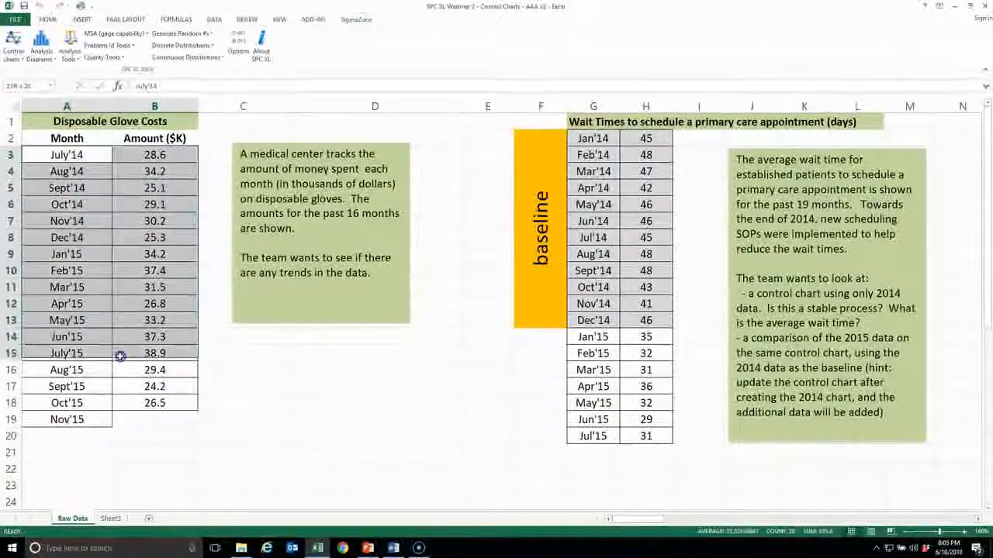
{"action": "left_click_drag", "start_coordinate": [121, 388], "coordinate": [122, 397]}
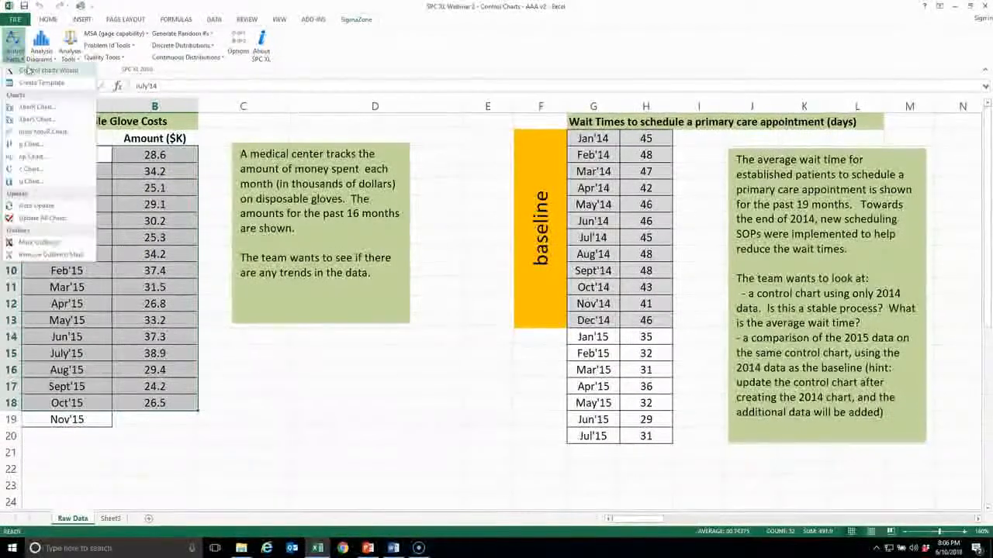
- Run the Control Charts Wizard for Variables data with Individual readings to find the optimal chart type, declining a template
{"action": "left_click", "coordinate": [36, 72]}
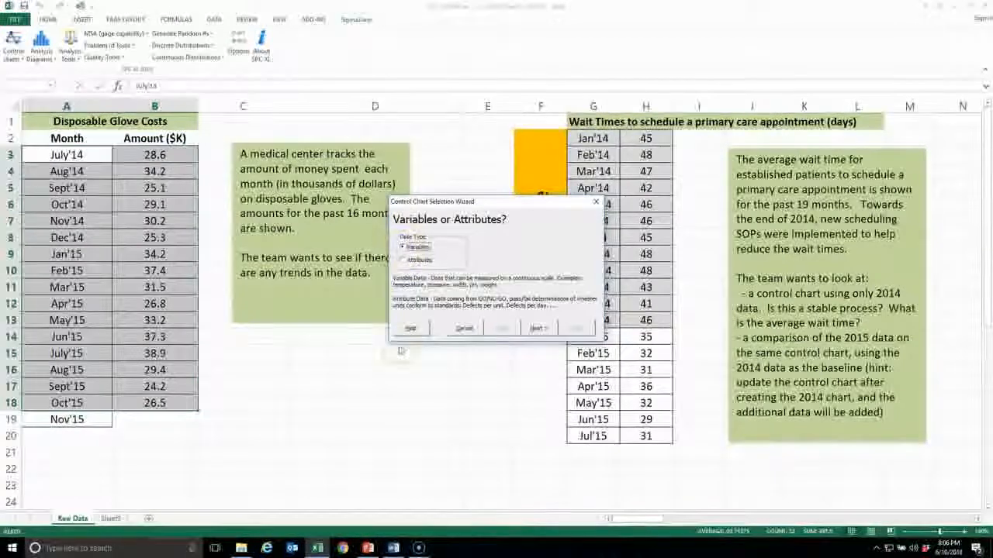
{"action": "left_click", "coordinate": [539, 328]}
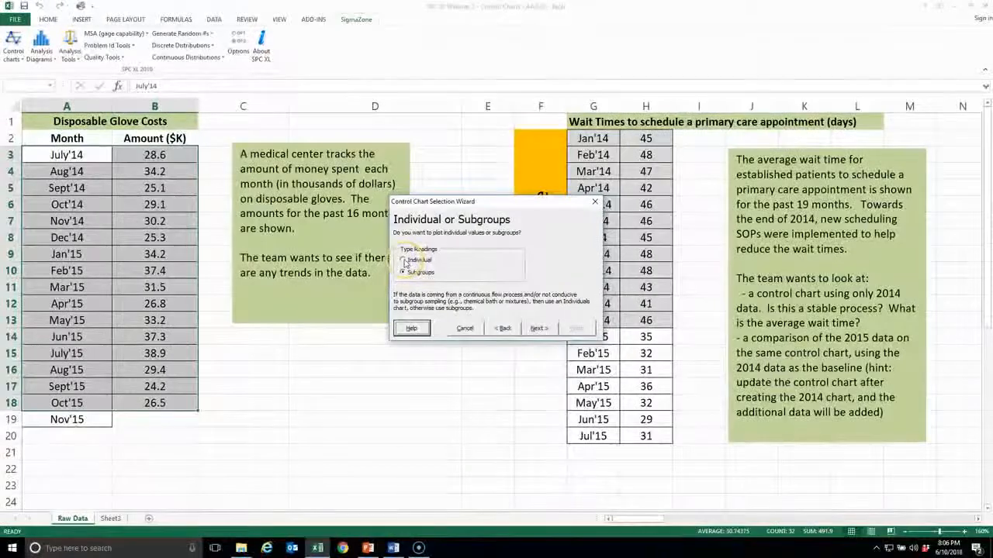
{"action": "left_click", "coordinate": [403, 261]}
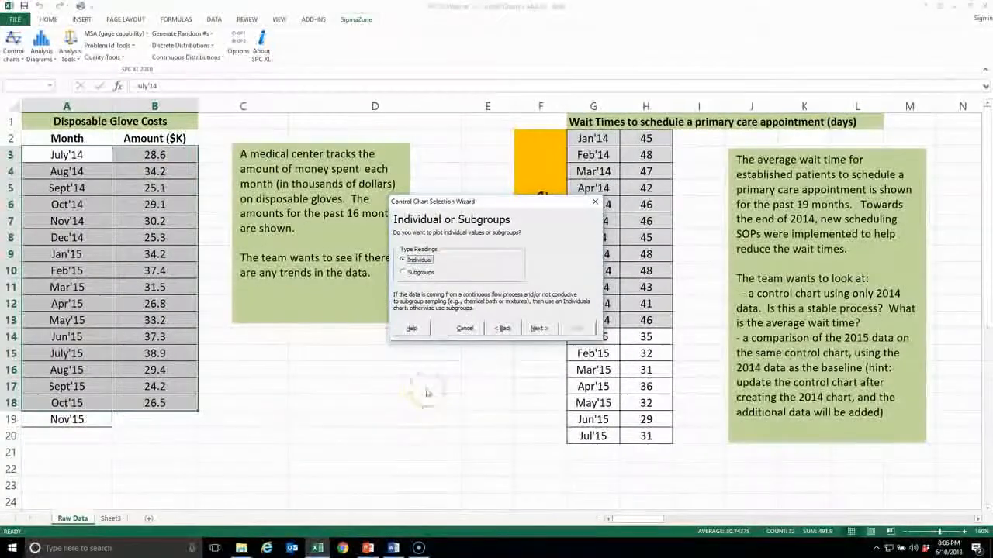
{"action": "left_click", "coordinate": [538, 328]}
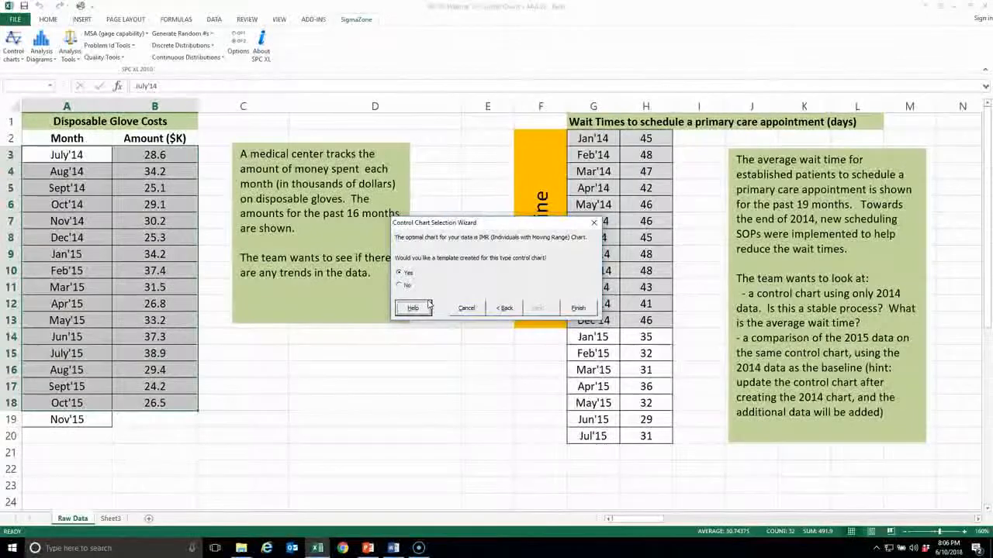
{"action": "left_click", "coordinate": [432, 284]}
{"action": "left_click", "coordinate": [399, 287]}
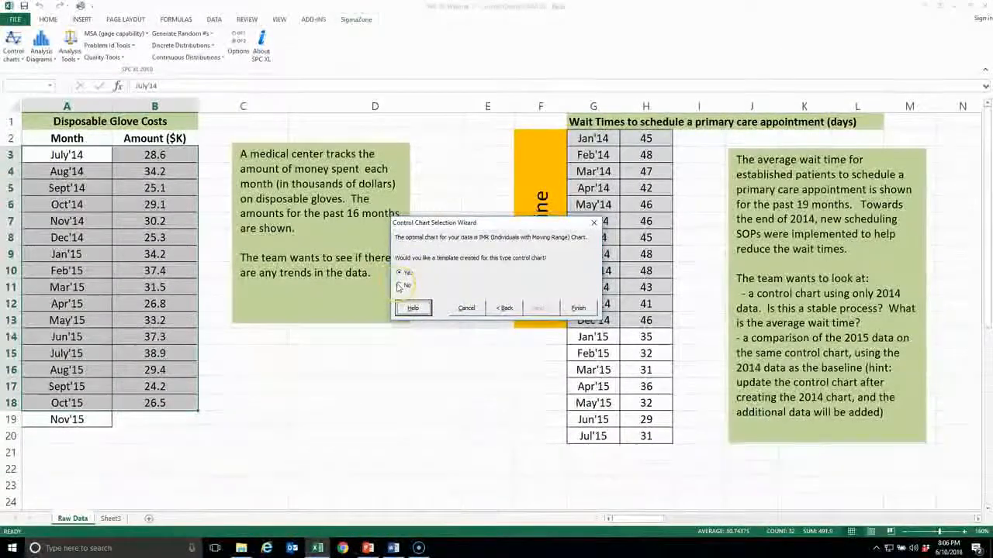
{"action": "left_click", "coordinate": [589, 307]}
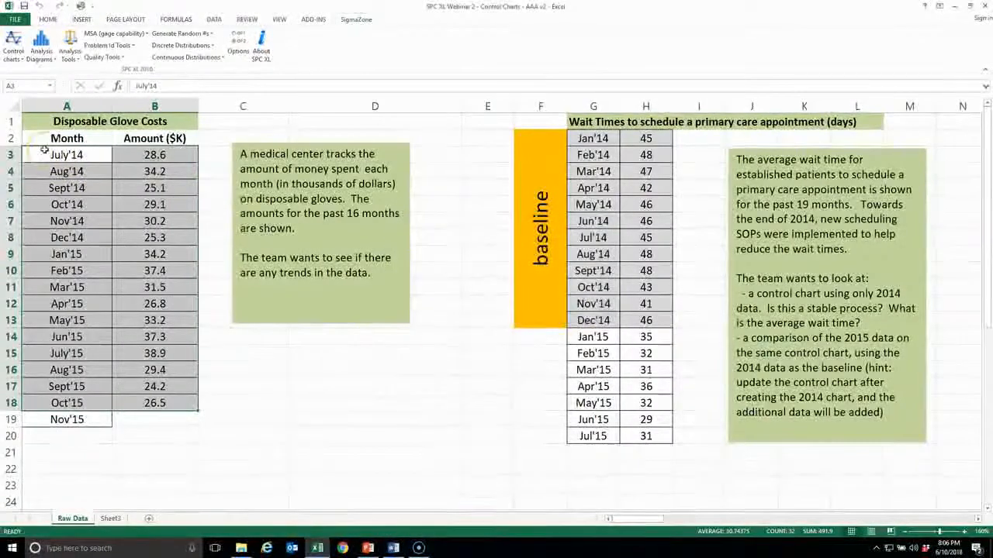
- Create an IMR control chart using B3:B18 as the data range and A3:A18 as the X-axis labels
{"action": "left_click", "coordinate": [13, 48]}
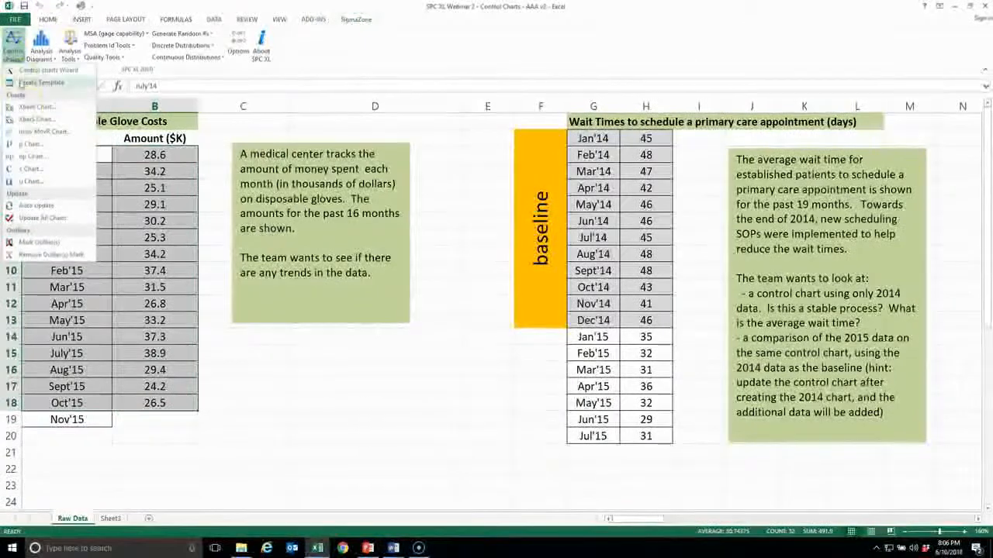
{"action": "left_click", "coordinate": [35, 132]}
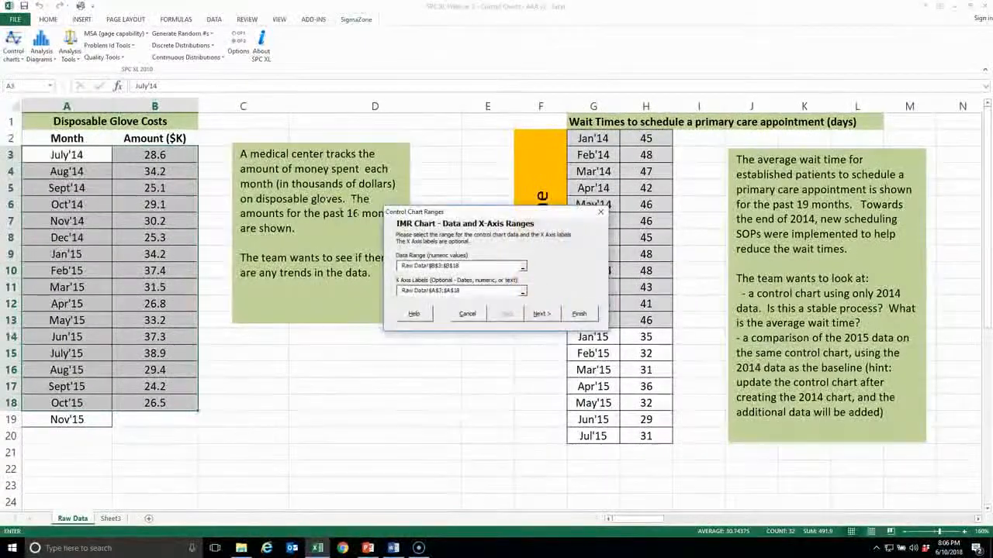
{"action": "left_click", "coordinate": [436, 290]}
{"action": "key", "text": "BackSpace"}
{"action": "type", "text": "2"}
{"action": "key", "text": "BackSpace"}
{"action": "type", "text": "3"}
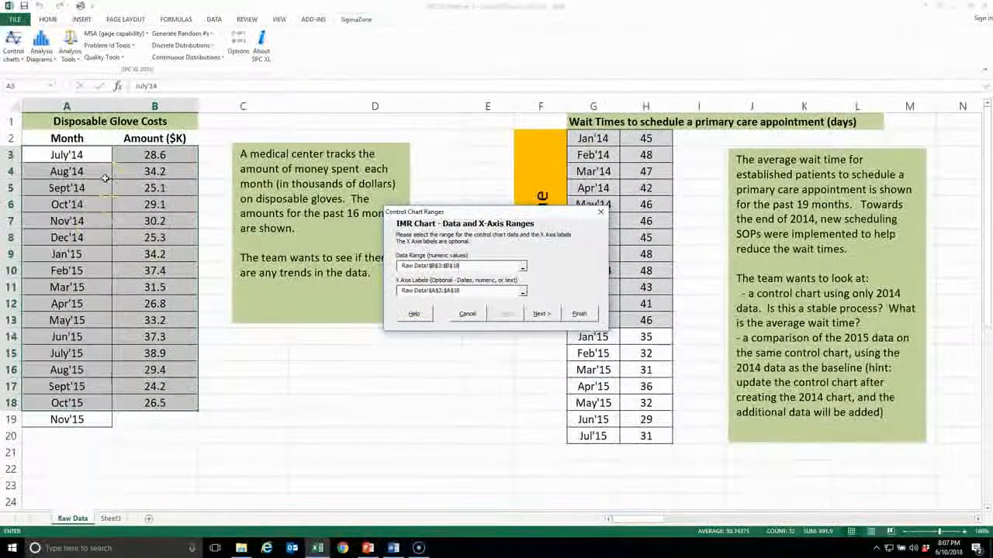
{"action": "left_click", "coordinate": [578, 315]}
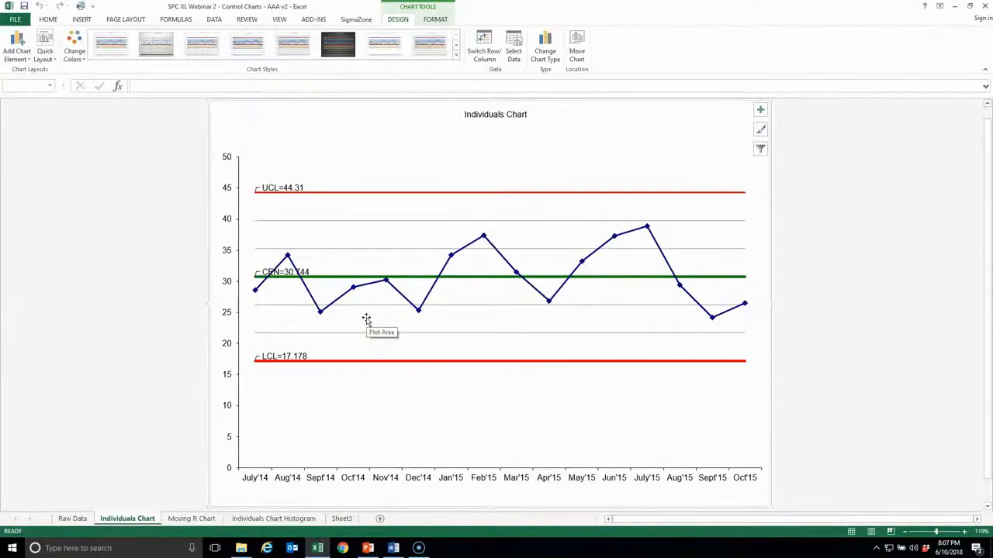
- Examine the Individuals and Moving R charts, comparing the Sept'14 moving range with the Aug'14 and Sept'14 amounts in the raw data
{"action": "left_click", "coordinate": [357, 243]}
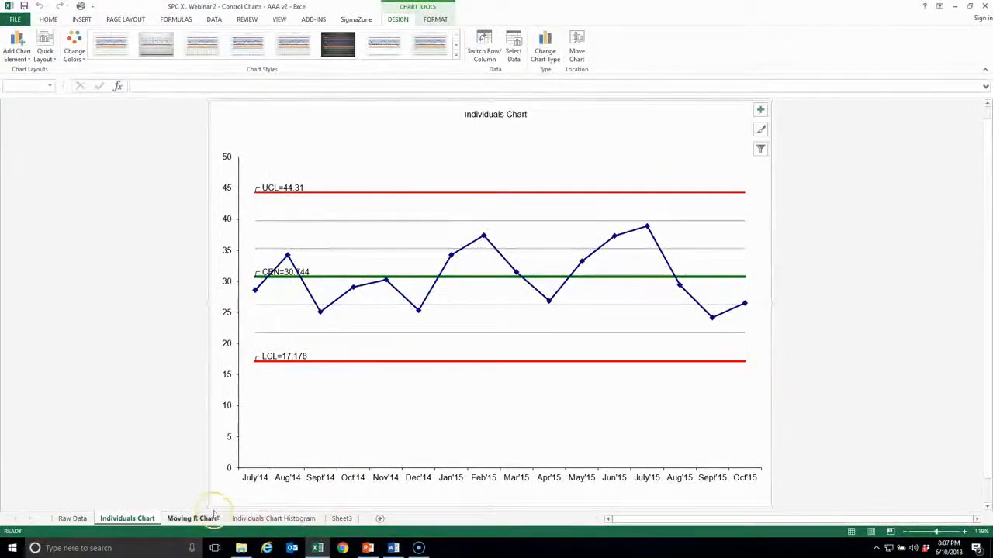
{"action": "left_click", "coordinate": [191, 519]}
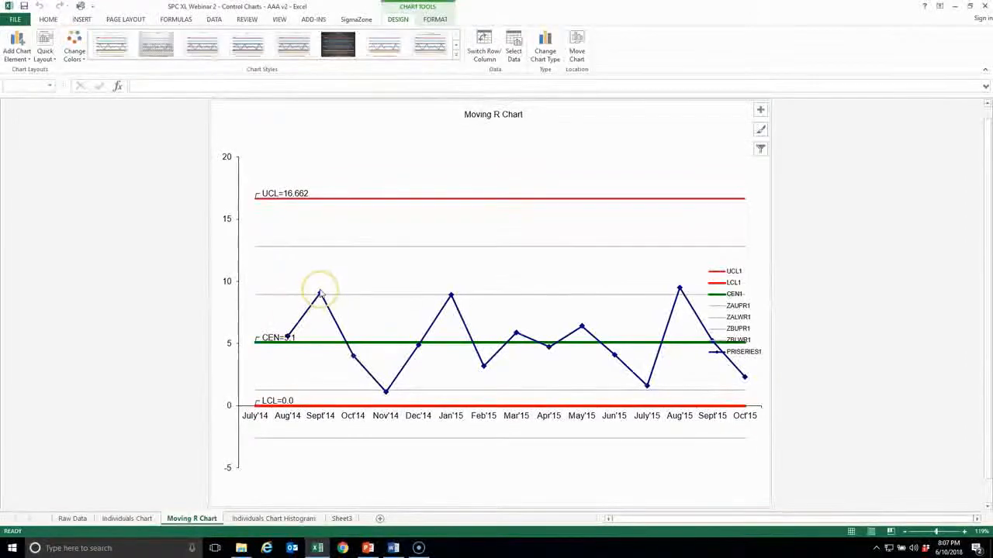
{"action": "mouse_move", "coordinate": [320, 294]}
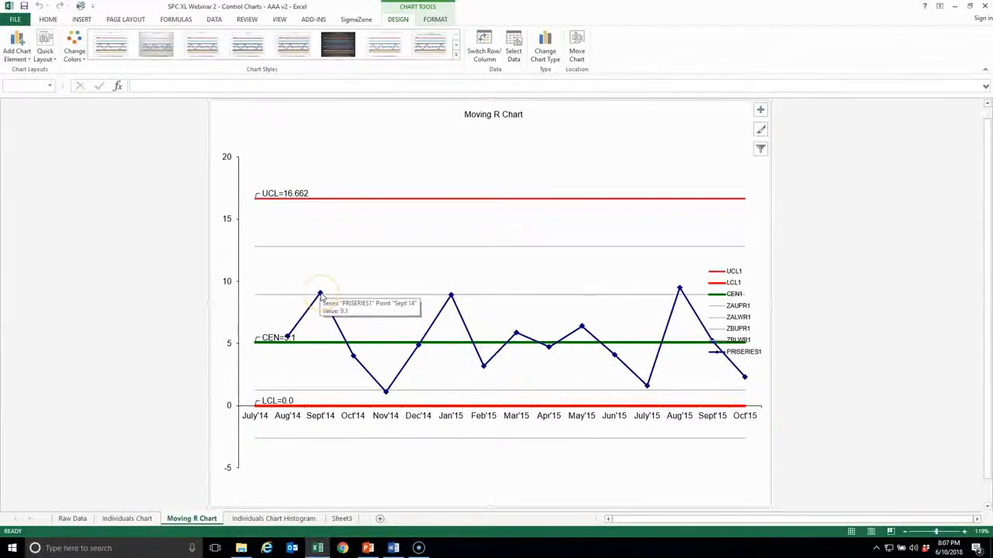
{"action": "left_click", "coordinate": [74, 519]}
{"action": "left_click", "coordinate": [166, 175]}
{"action": "left_click", "coordinate": [168, 192]}
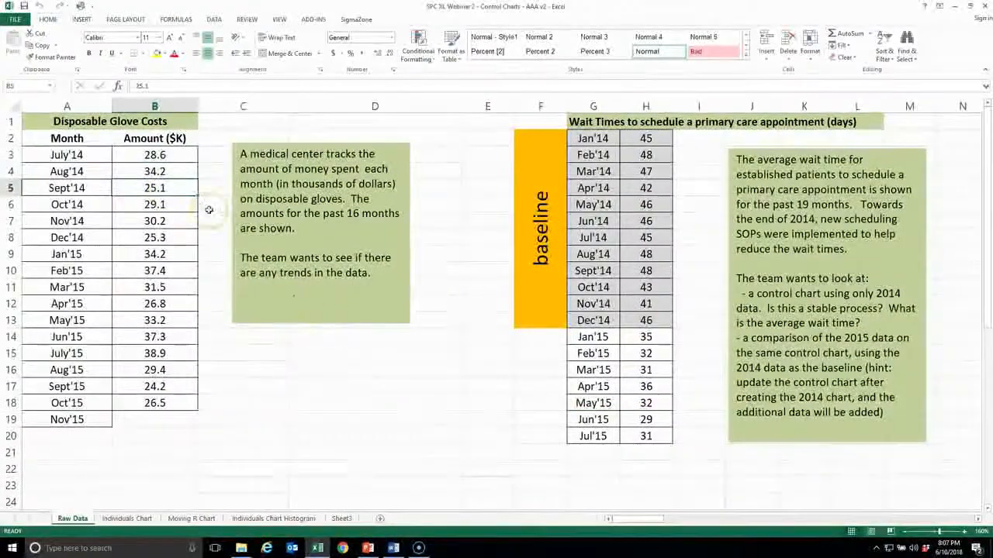
{"action": "left_click", "coordinate": [166, 172]}
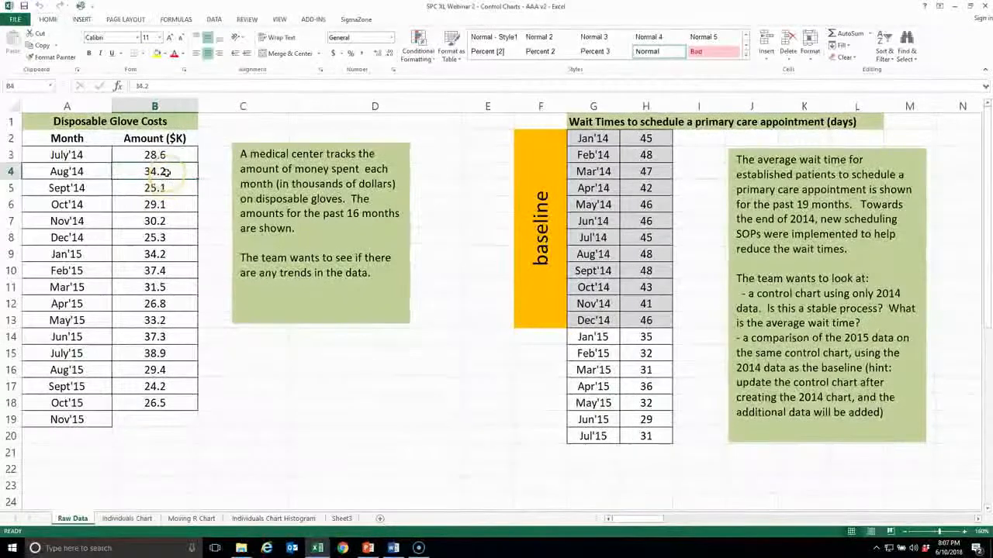
{"action": "left_click", "coordinate": [156, 189]}
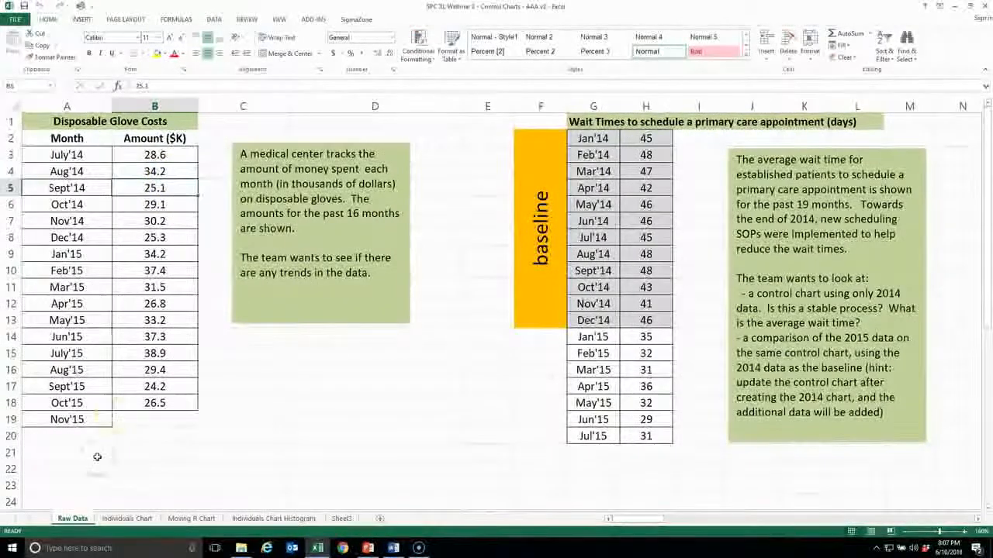
{"action": "left_click", "coordinate": [267, 522]}
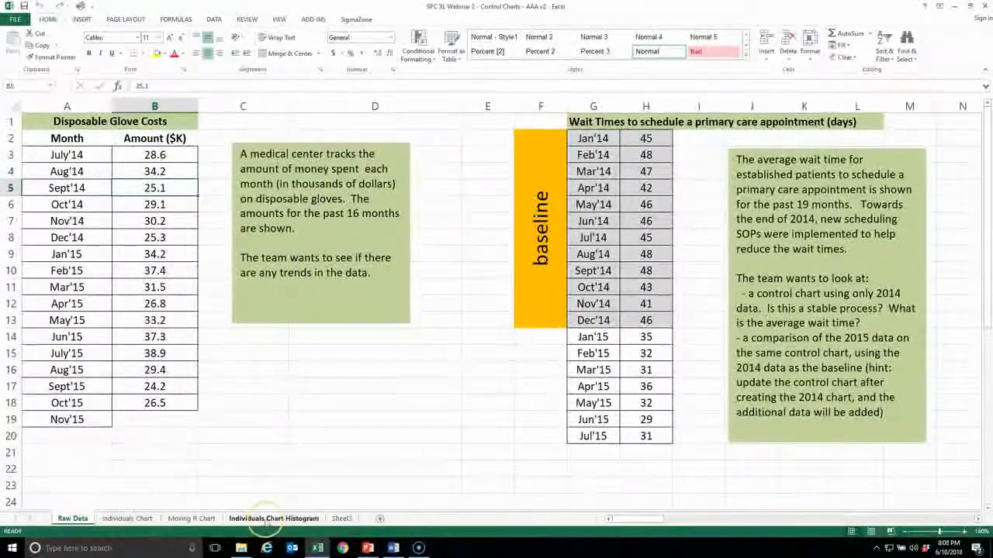
{"action": "left_click", "coordinate": [191, 518]}
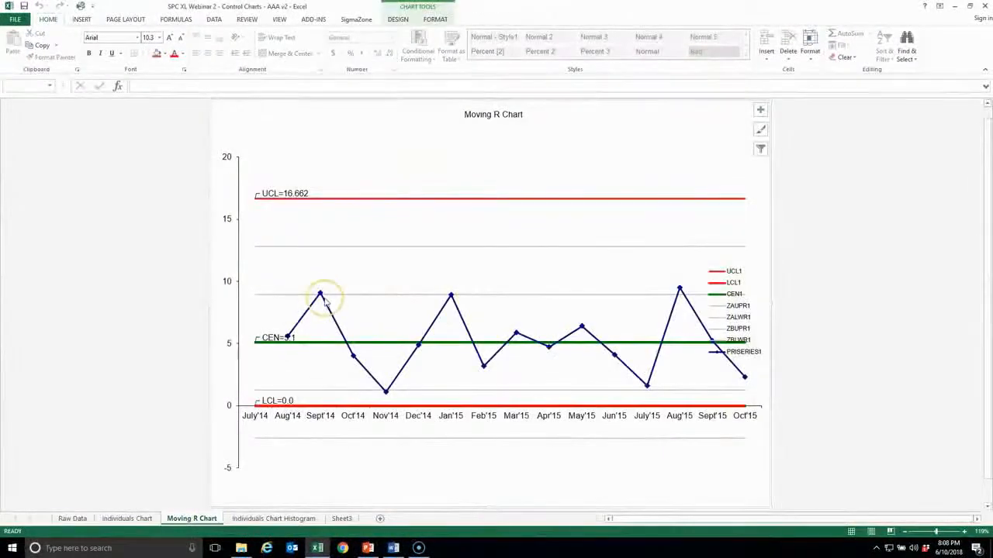
{"action": "mouse_move", "coordinate": [320, 296]}
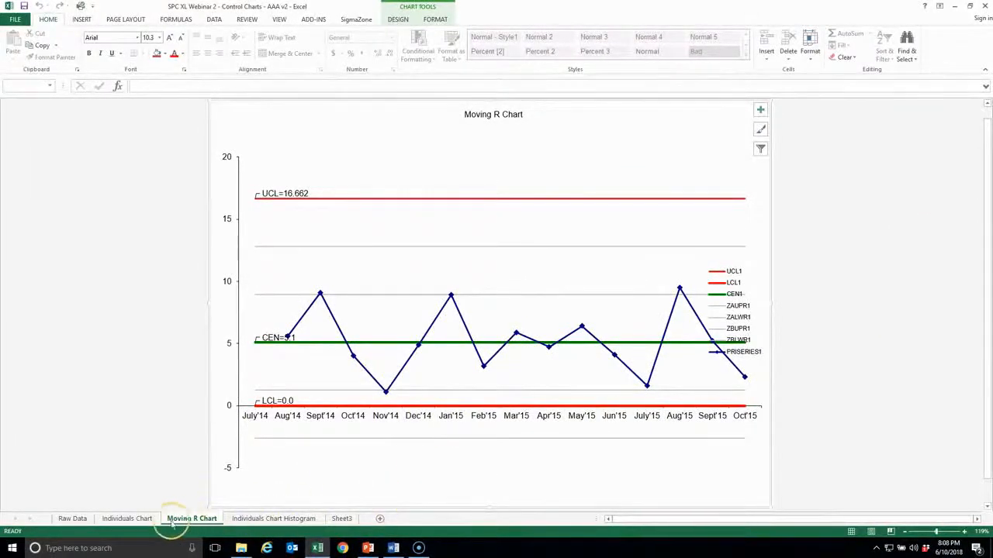
{"action": "left_click", "coordinate": [129, 519]}
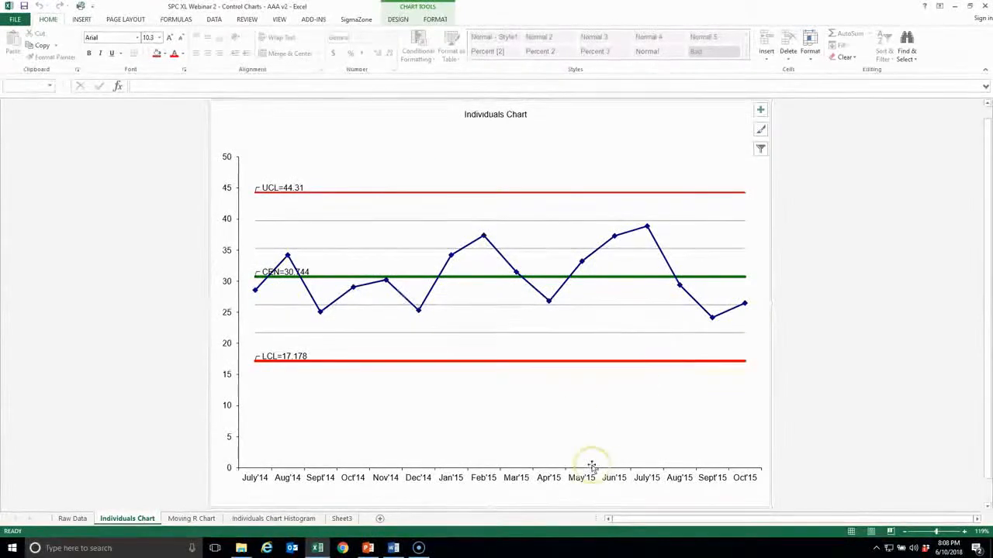
- Enter 10.1 as the Nov'15 glove cost in cell B19 of the Raw Data sheet
{"action": "left_click", "coordinate": [77, 523]}
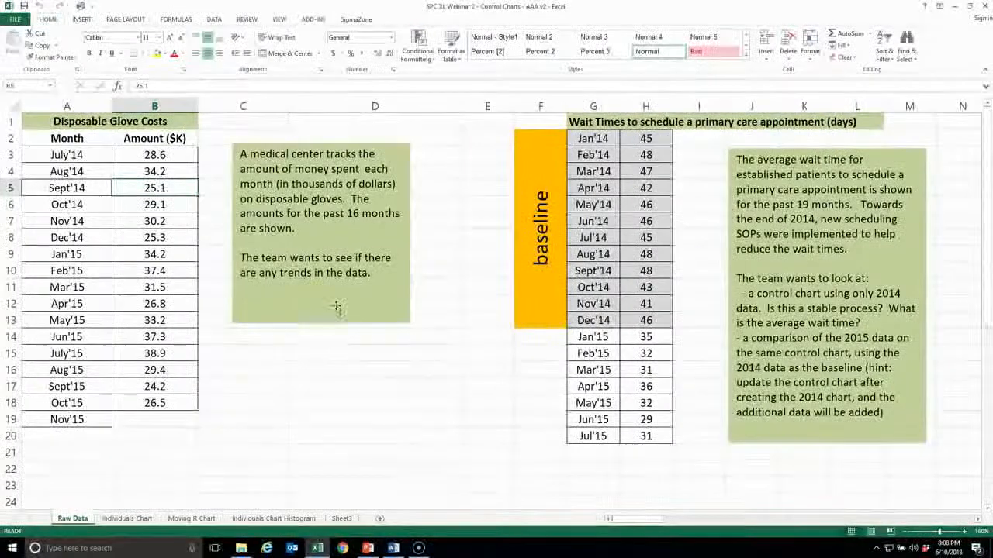
{"action": "left_click", "coordinate": [134, 420]}
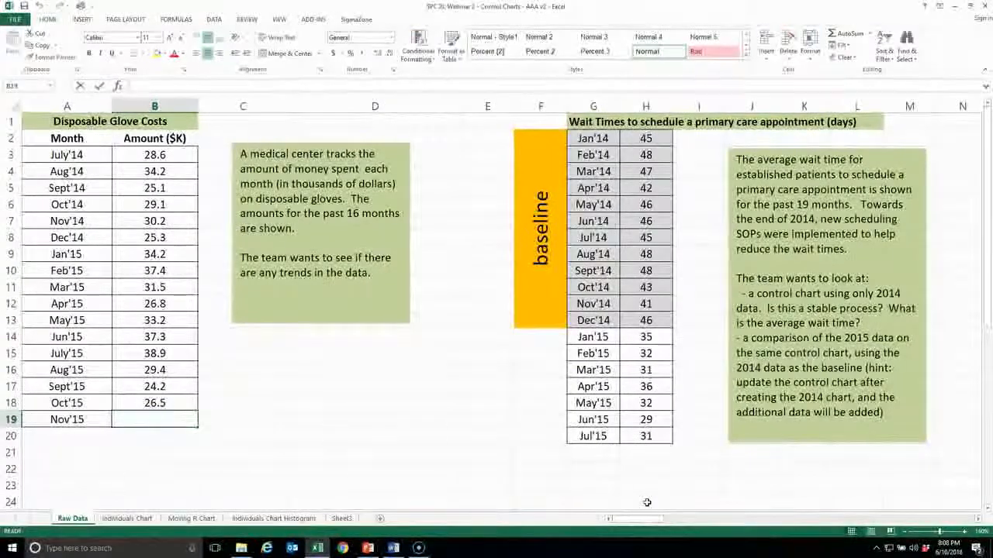
{"action": "type", "text": "10.1"}
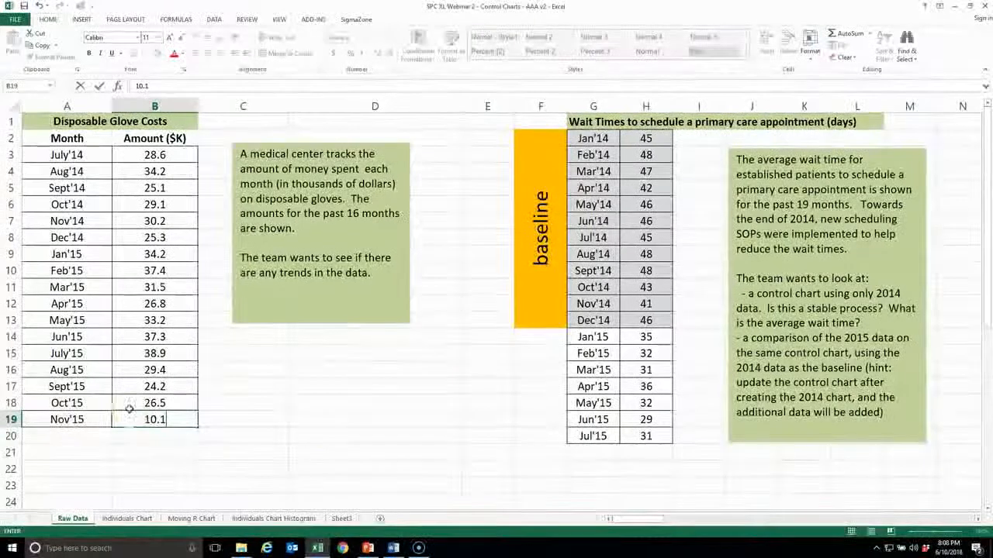
{"action": "left_click", "coordinate": [279, 451]}
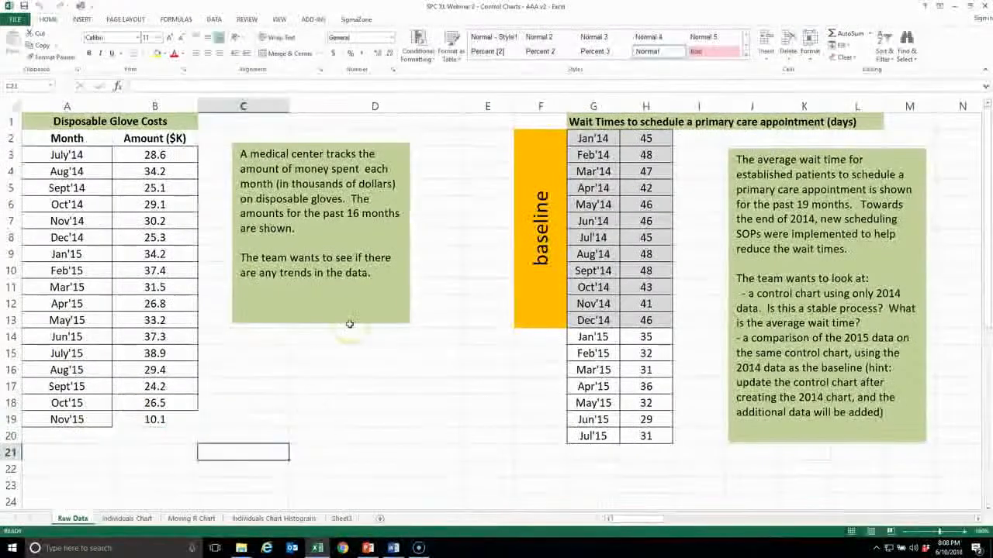
- Update the Individuals Chart to include the Nov'15 data and inspect its new point
{"action": "left_click", "coordinate": [127, 518]}
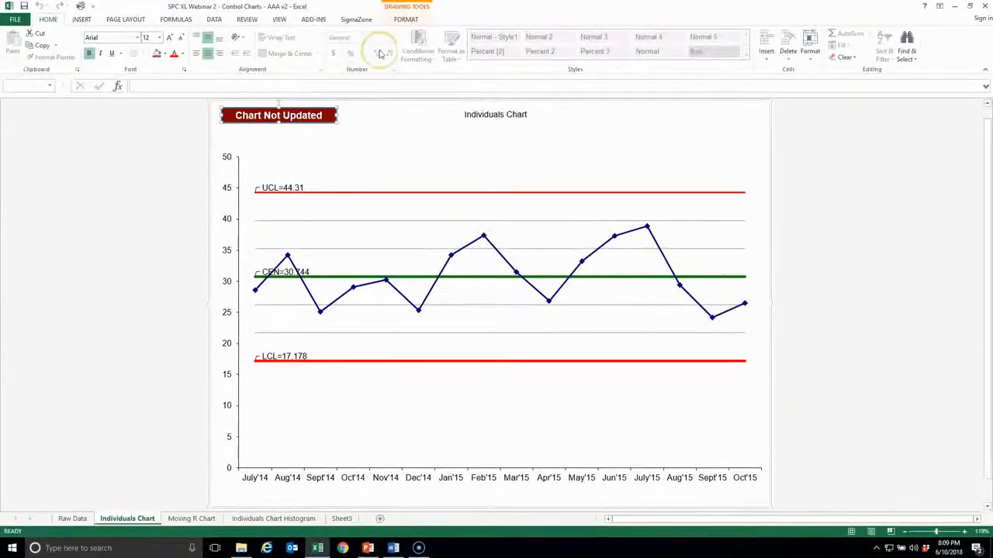
{"action": "left_click", "coordinate": [356, 19]}
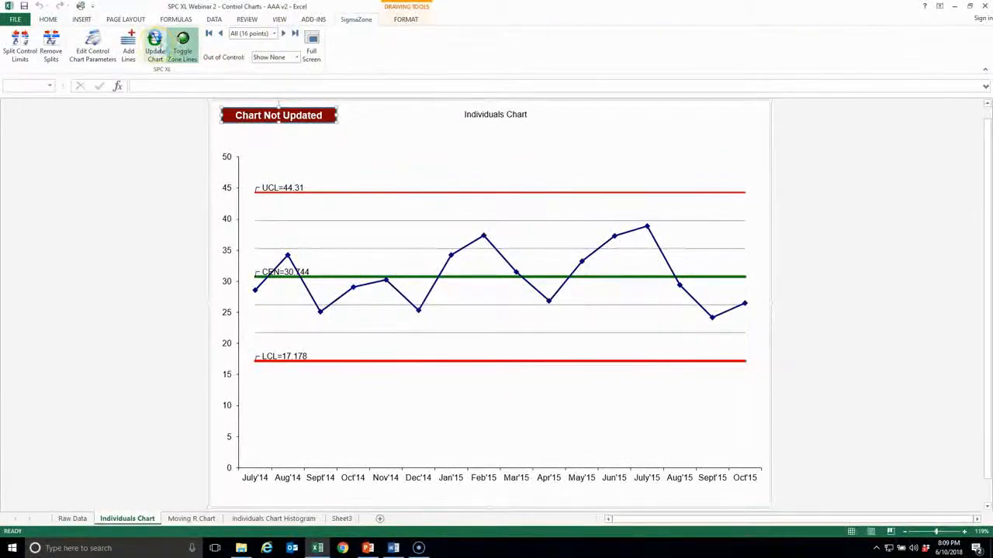
{"action": "left_click", "coordinate": [154, 48]}
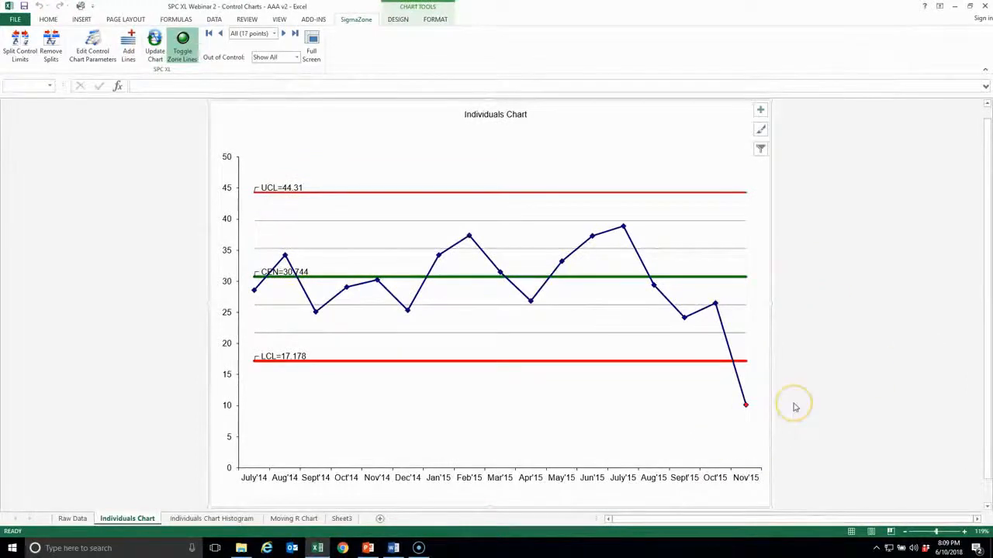
{"action": "mouse_move", "coordinate": [747, 411]}
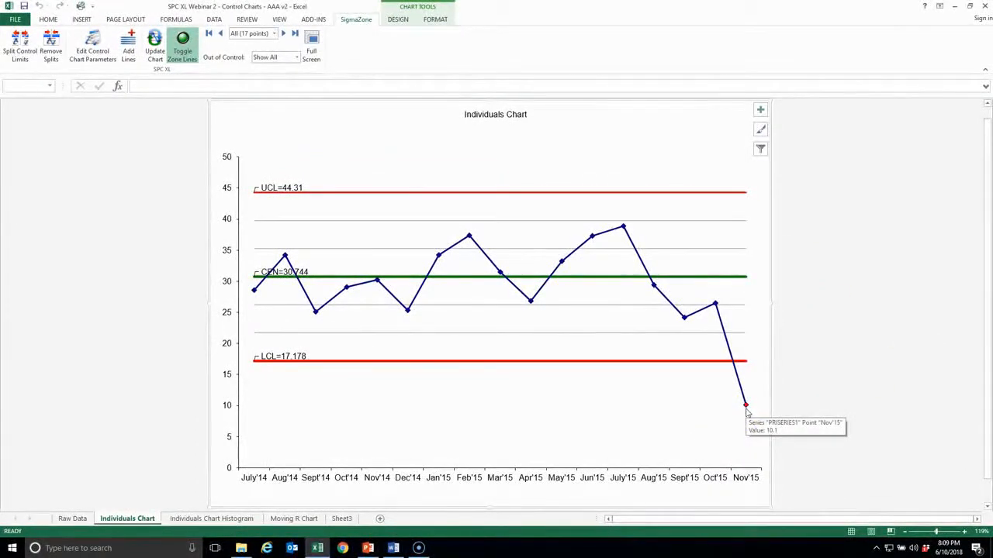
- Set the glove-cost Individuals Chart's out-of-control display to Show None, and switch it to Exceeds
{"action": "left_click", "coordinate": [298, 59]}
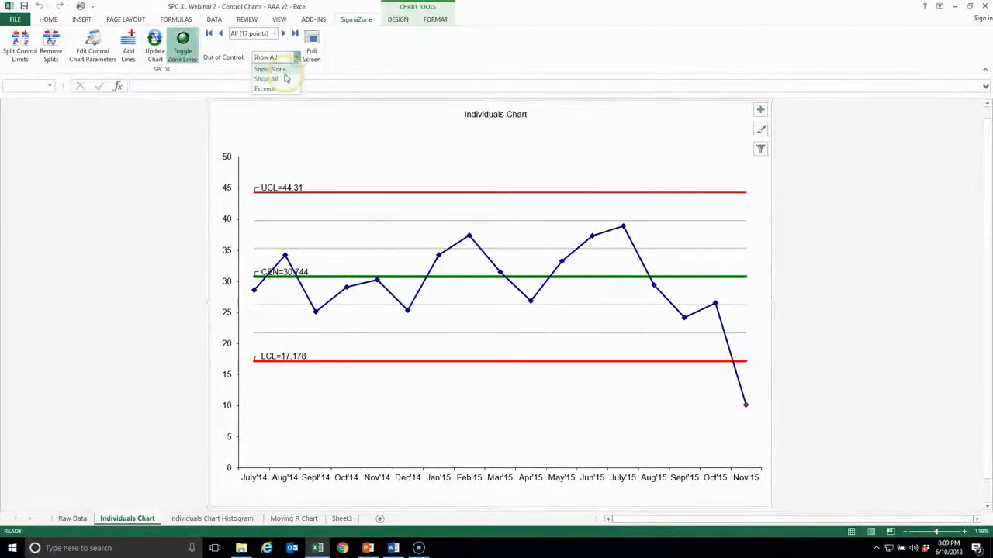
{"action": "left_click", "coordinate": [270, 69]}
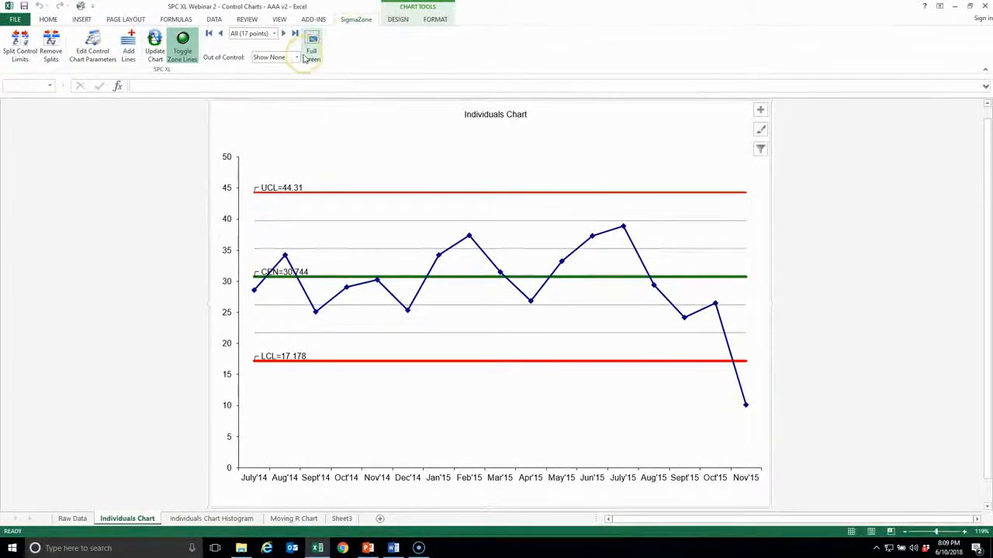
{"action": "left_click", "coordinate": [298, 59]}
{"action": "left_click", "coordinate": [268, 94]}
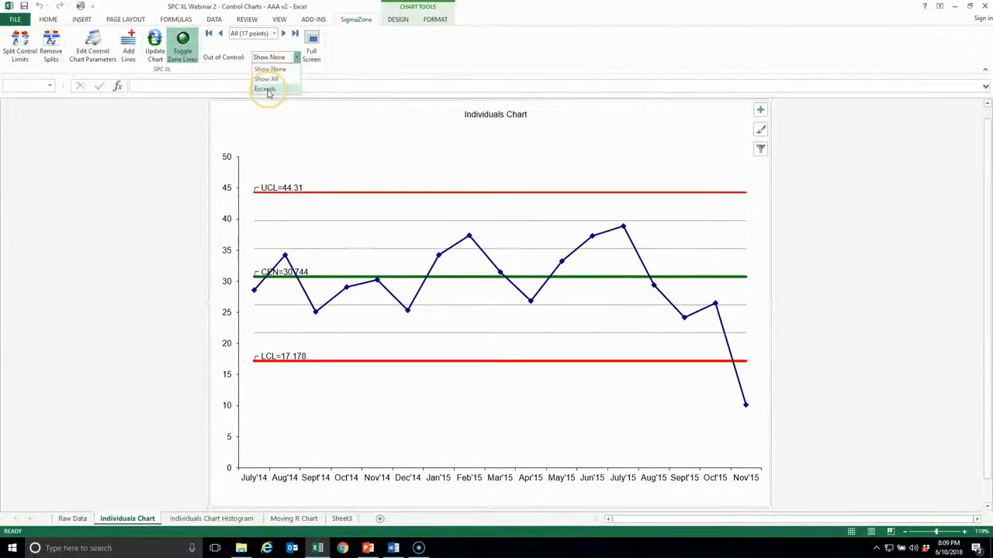
{"action": "left_click", "coordinate": [684, 464]}
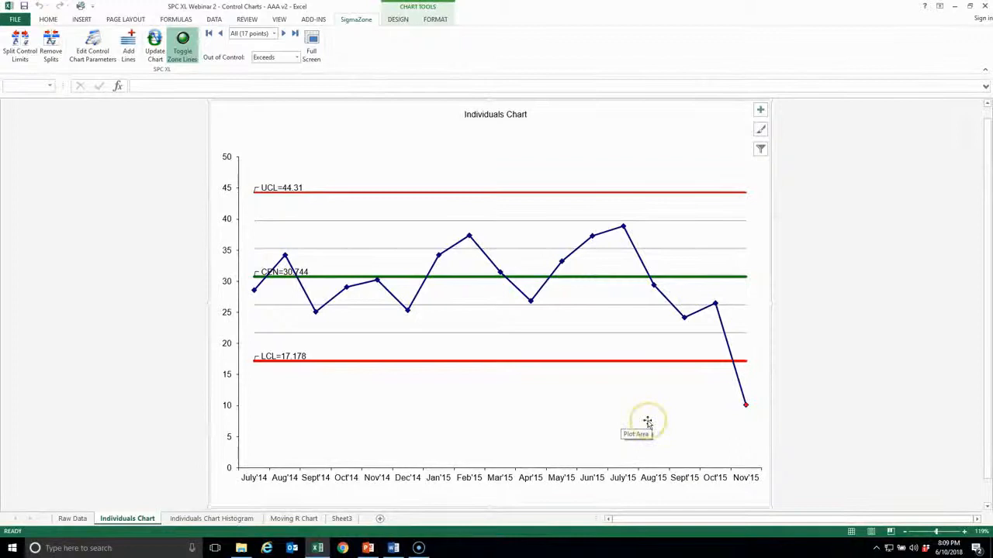
{"action": "left_click", "coordinate": [892, 206]}
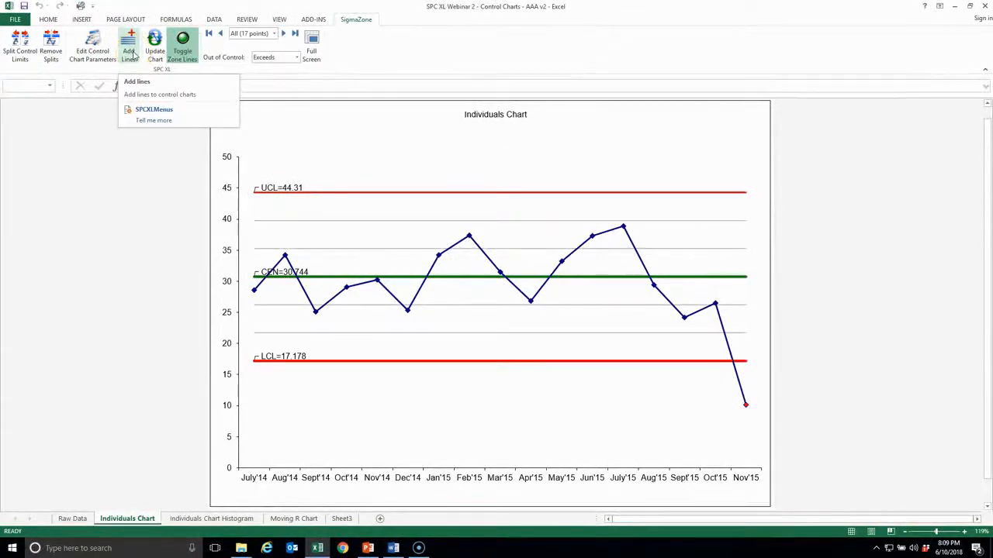
- Add a line named Goal with a value of 20 to the glove-cost Individuals Chart
{"action": "left_click", "coordinate": [131, 53]}
{"action": "left_click", "coordinate": [474, 258]}
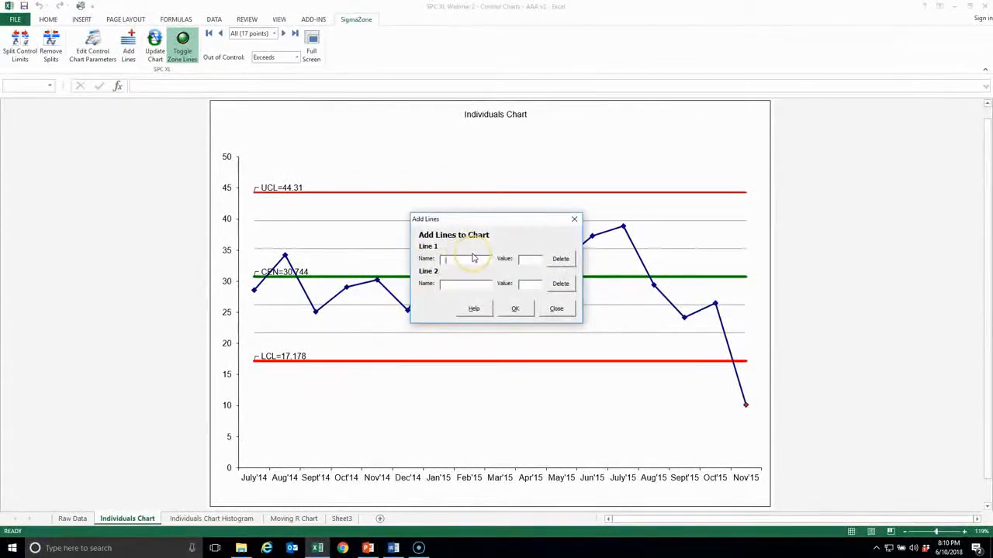
{"action": "type", "text": "Goal"}
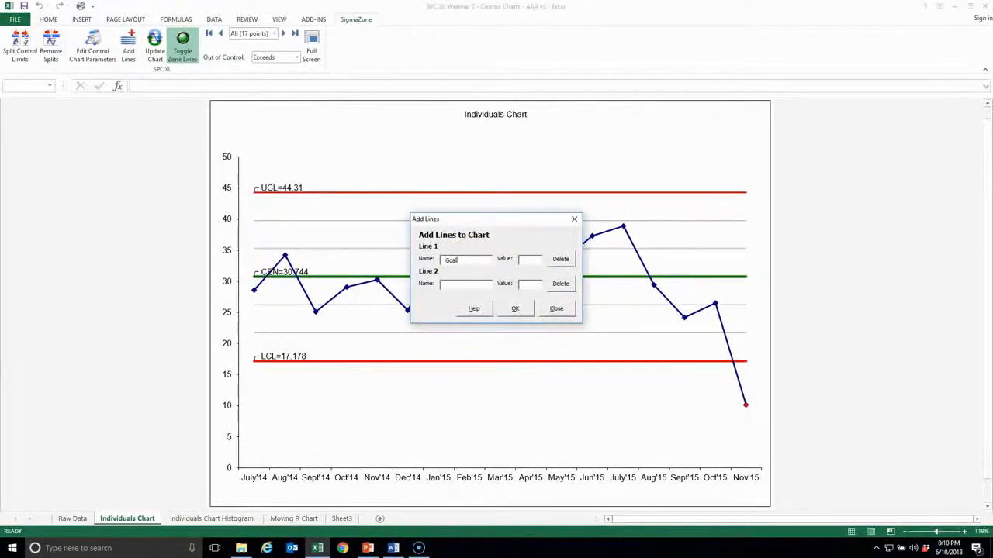
{"action": "left_click", "coordinate": [526, 259]}
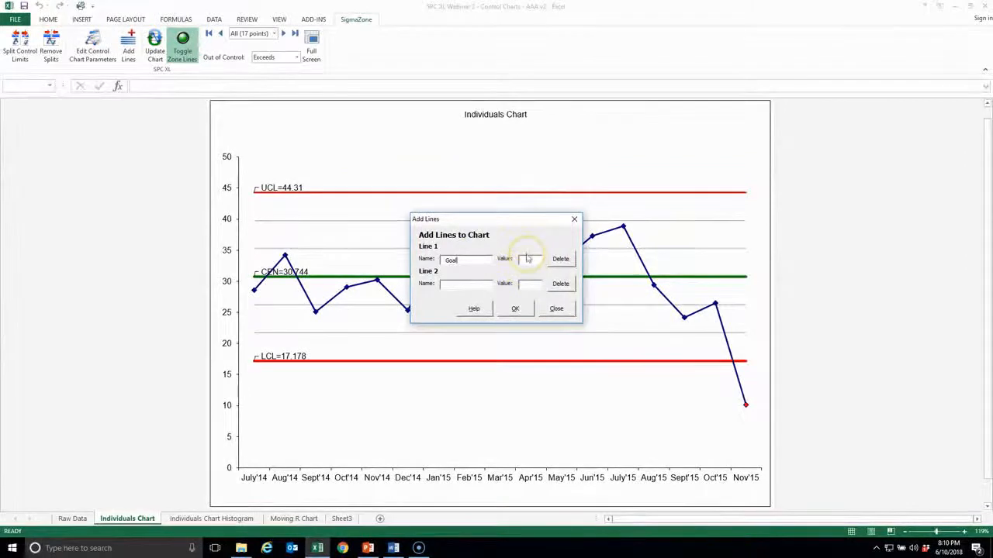
{"action": "left_click", "coordinate": [526, 259]}
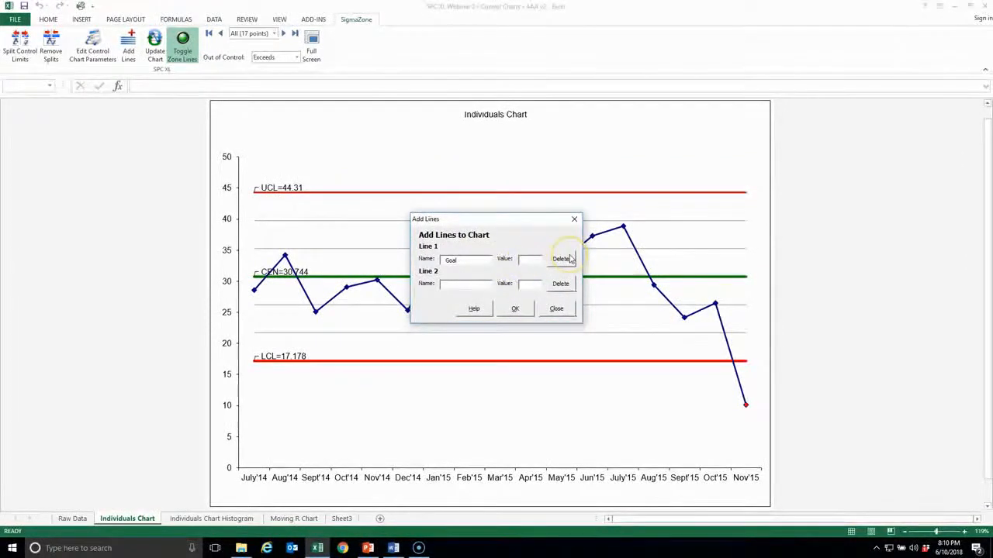
{"action": "type", "text": "20"}
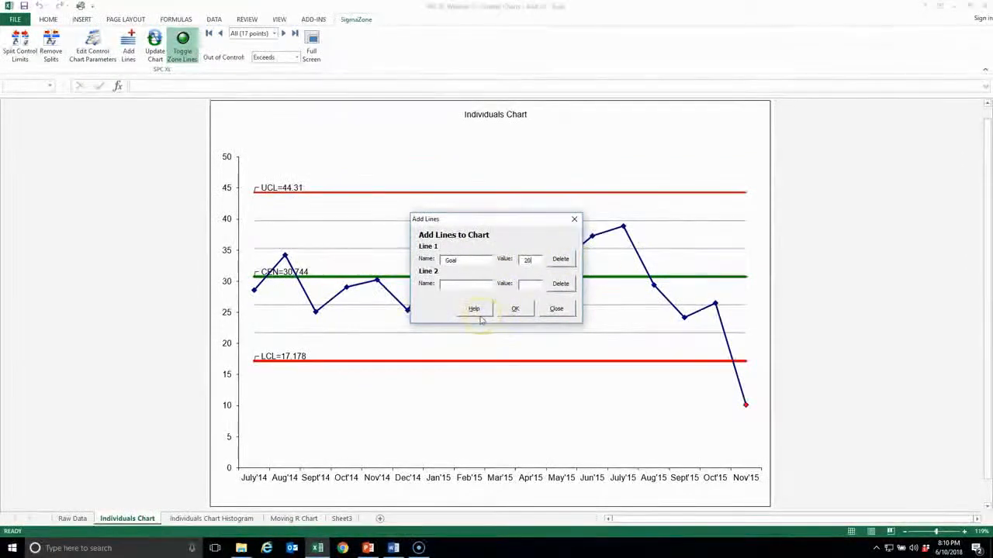
{"action": "left_click", "coordinate": [513, 308]}
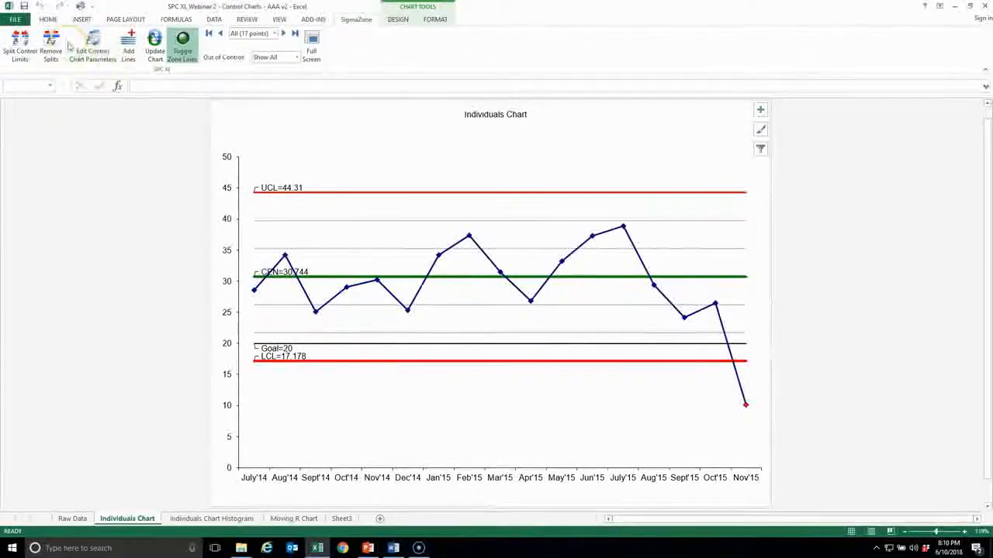
{"action": "left_click", "coordinate": [105, 68]}
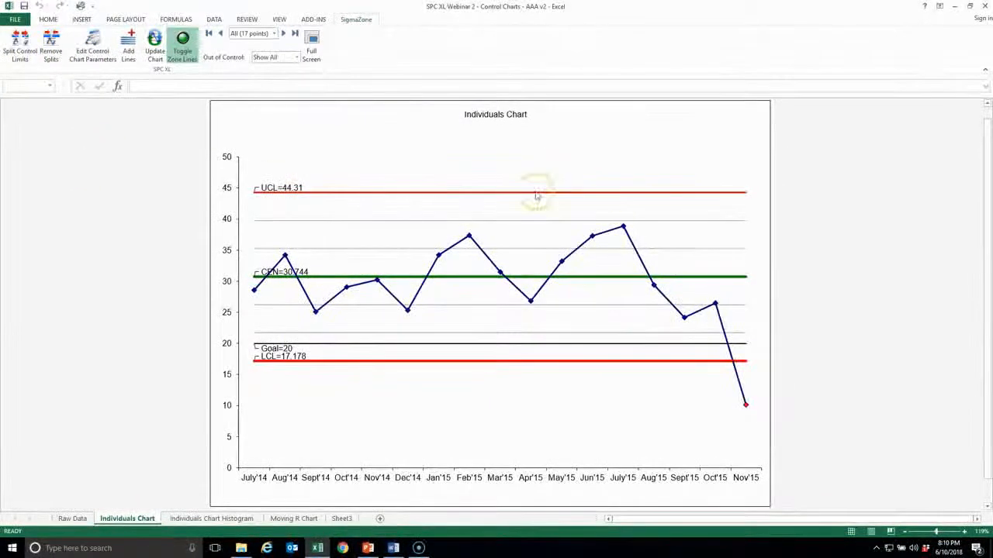
- Create an IMR control chart of the 2014 wait times in Raw Data, using H2:H13 as data and G2:G13 as X-axis labels, with a histogram
{"action": "left_click", "coordinate": [73, 518]}
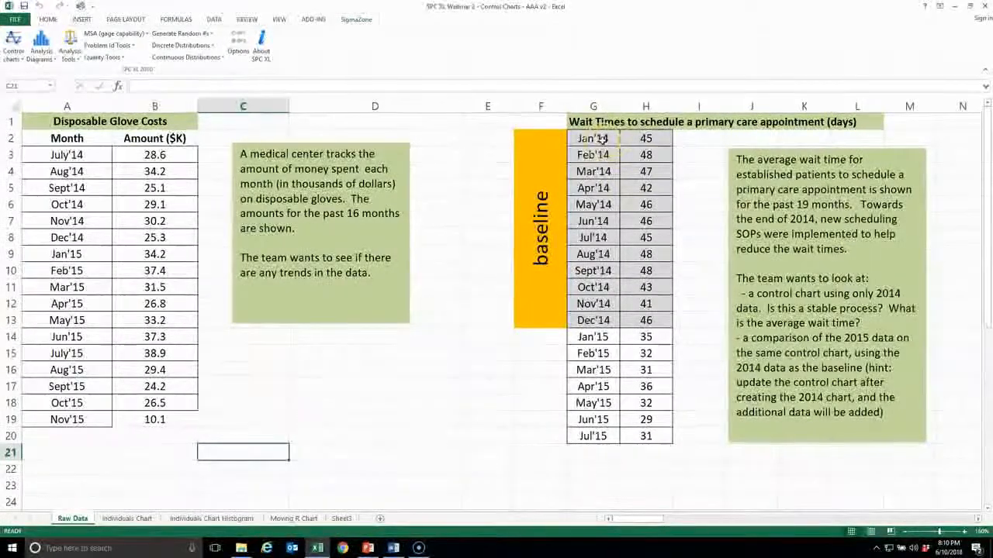
{"action": "left_click", "coordinate": [653, 140]}
{"action": "left_click", "coordinate": [644, 171]}
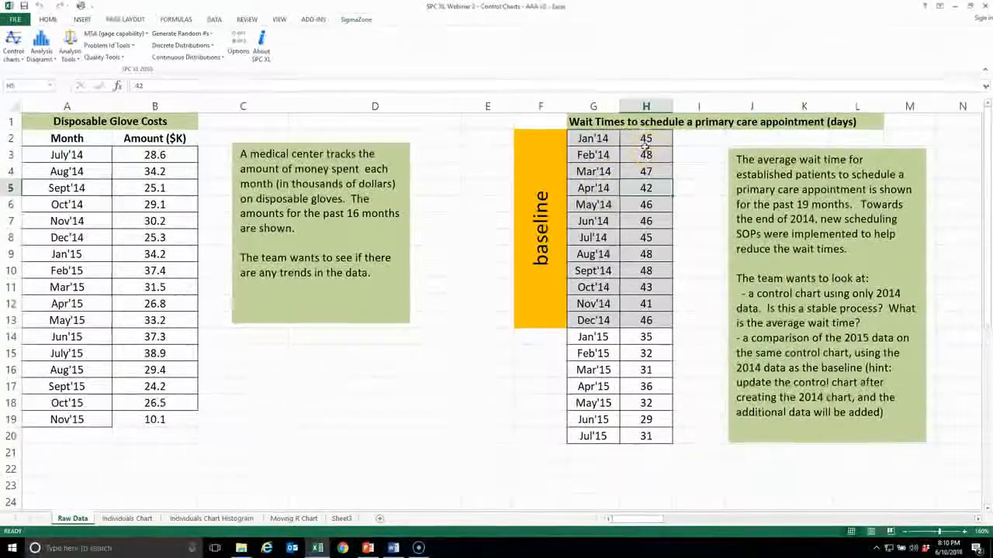
{"action": "left_click_drag", "start_coordinate": [596, 140], "coordinate": [640, 318]}
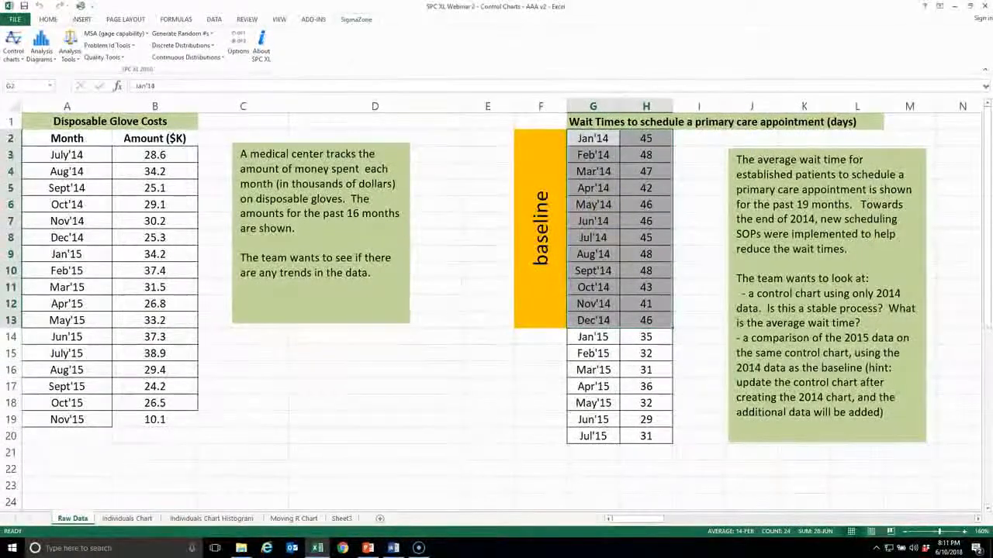
{"action": "left_click", "coordinate": [11, 50]}
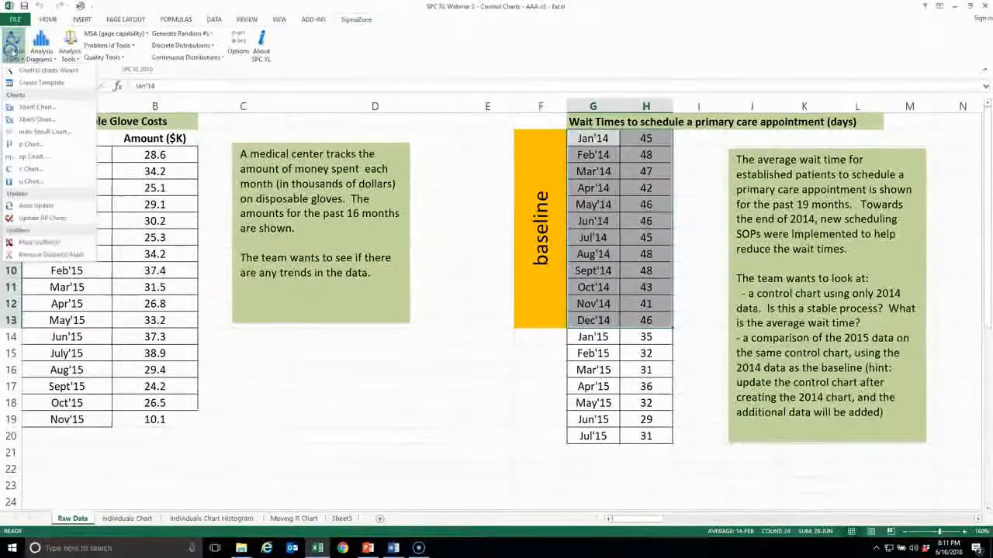
{"action": "left_click", "coordinate": [29, 133]}
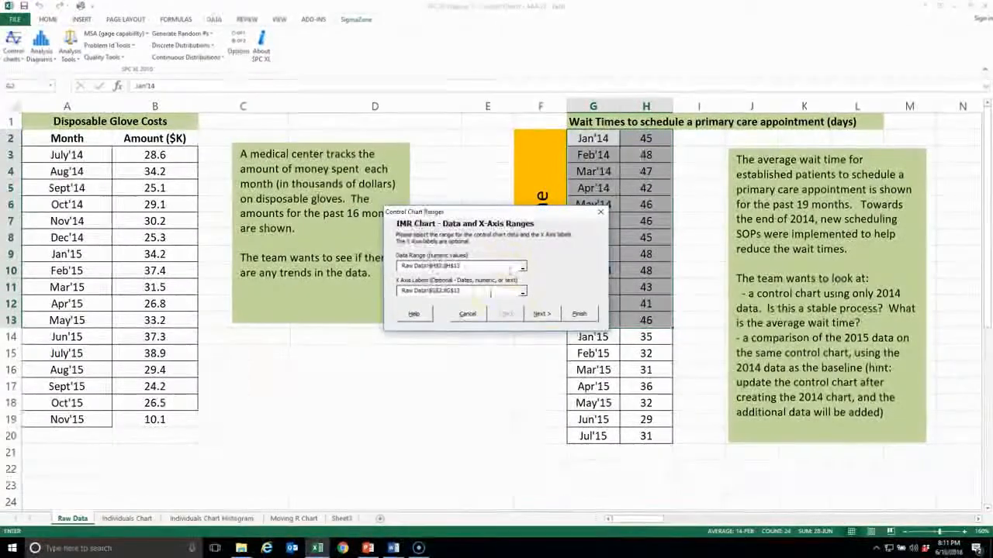
{"action": "left_click", "coordinate": [539, 314]}
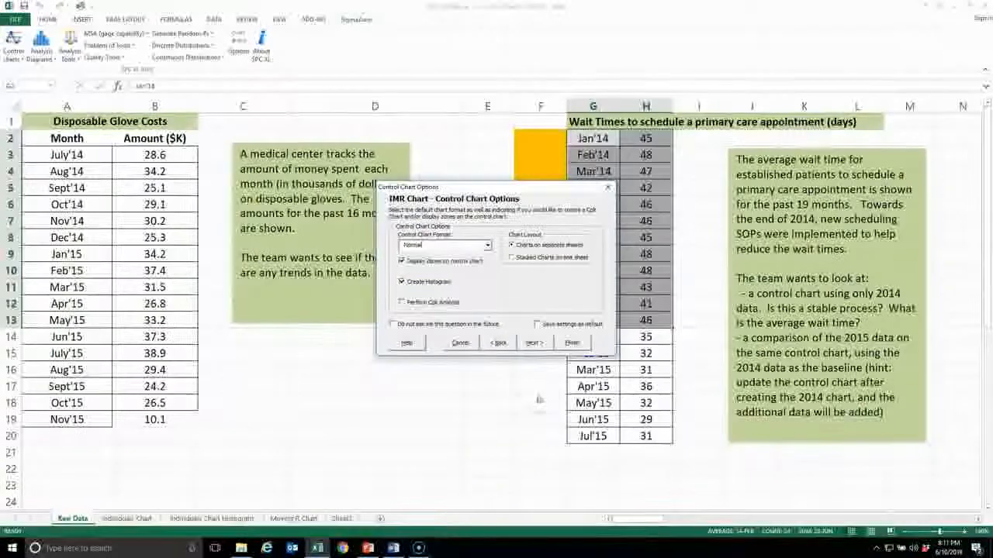
{"action": "left_click", "coordinate": [533, 343]}
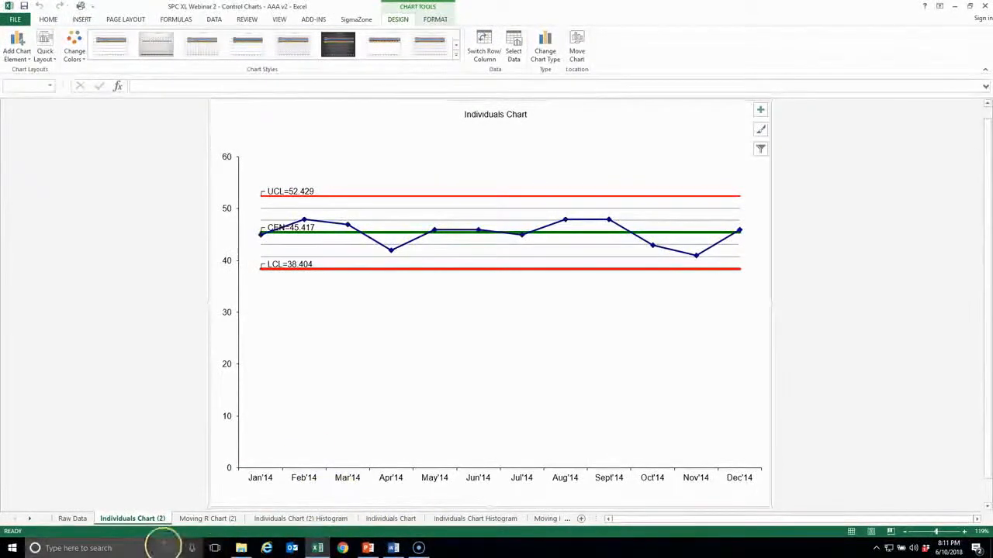
- Review the 2014 wait-time histogram, Moving R chart and Individuals Chart
{"action": "left_click", "coordinate": [296, 519]}
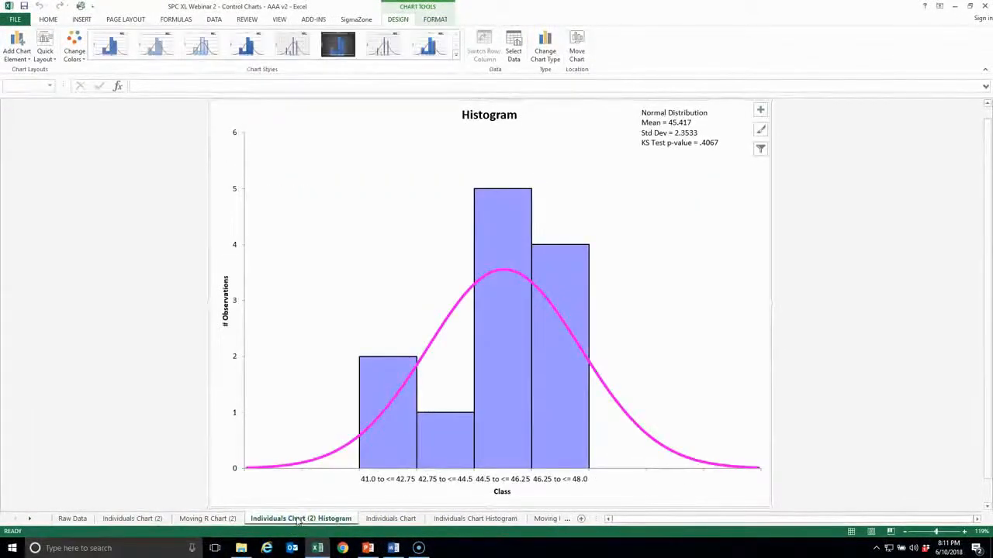
{"action": "left_click", "coordinate": [329, 524]}
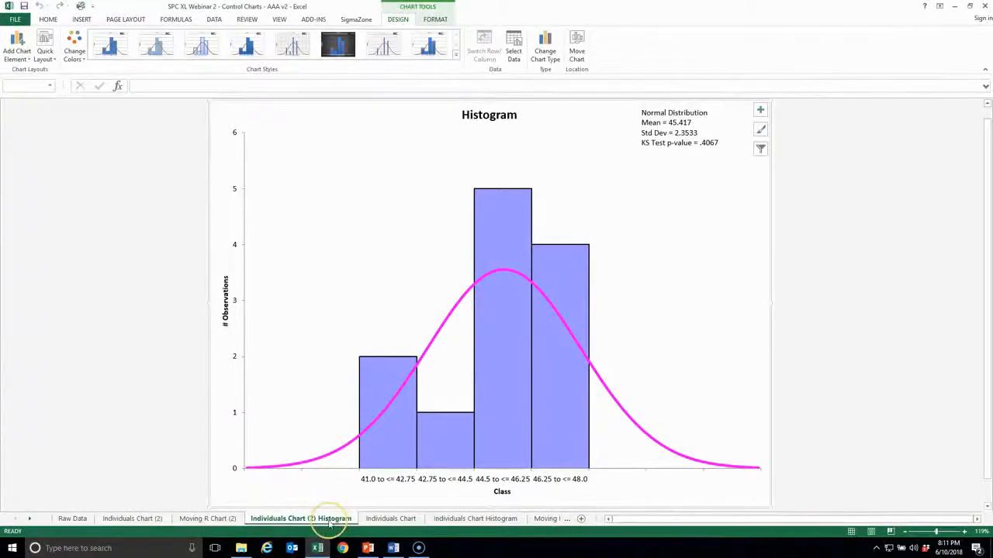
{"action": "left_click", "coordinate": [208, 519]}
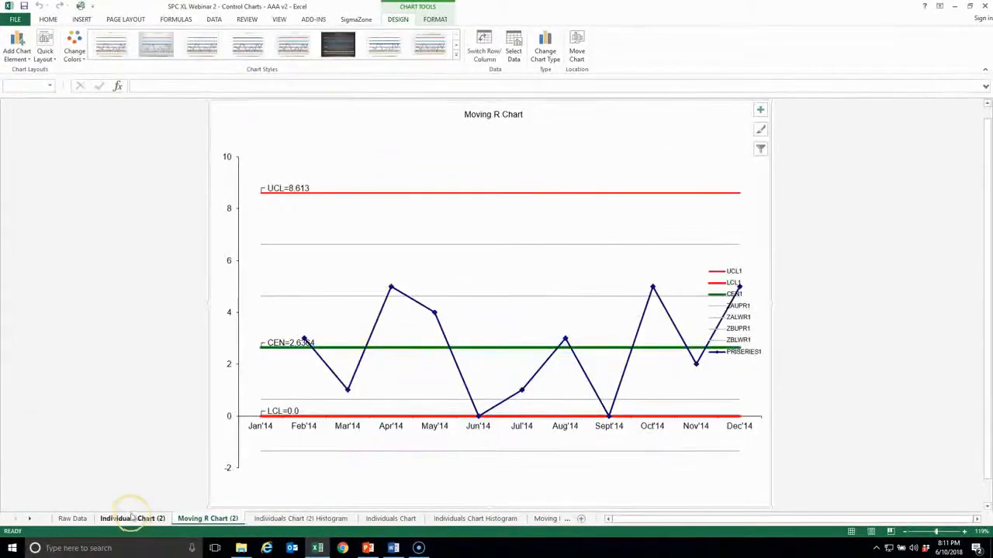
{"action": "left_click", "coordinate": [144, 521]}
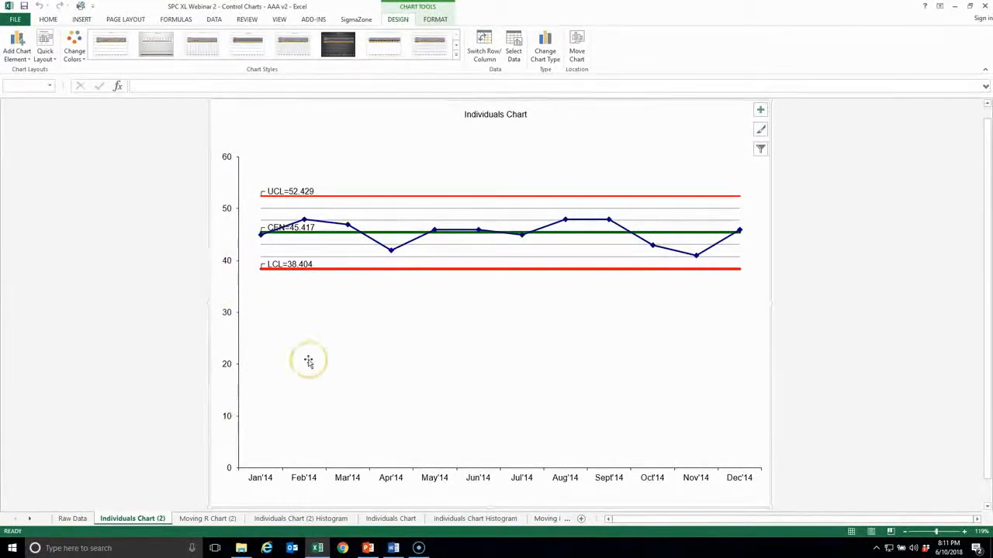
- Set the vertical axis minimum of the wait-time Individuals Chart to 20
{"action": "double_click", "coordinate": [225, 260]}
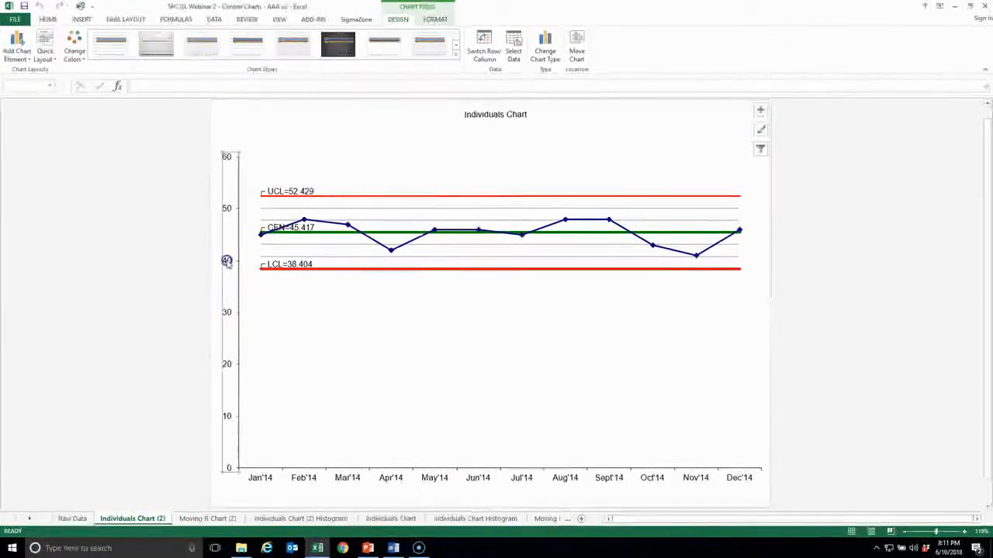
{"action": "double_click", "coordinate": [921, 193]}
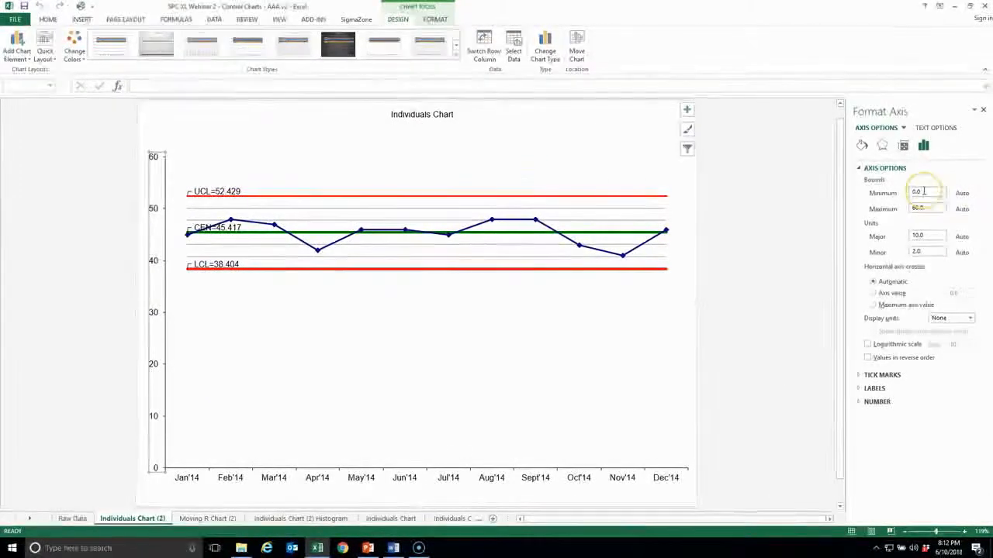
{"action": "key", "text": "BackSpace"}
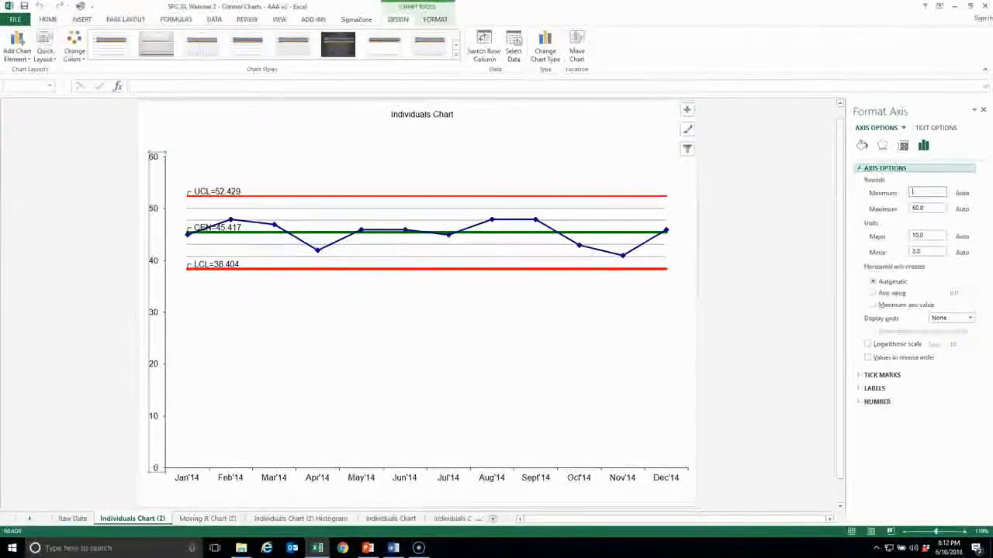
{"action": "left_click", "coordinate": [935, 148]}
{"action": "type", "text": "20"}
{"action": "left_click", "coordinate": [941, 260]}
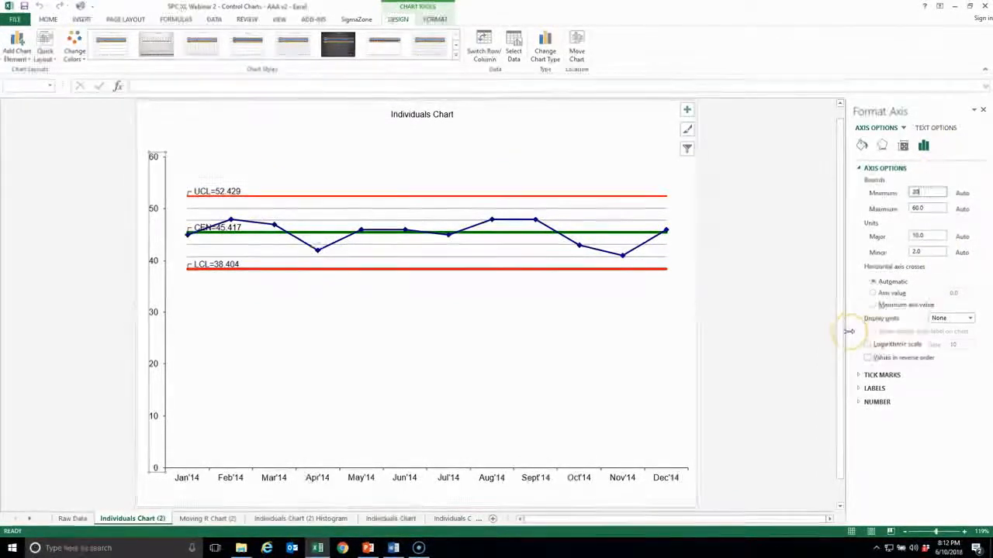
{"action": "key", "text": "Return"}
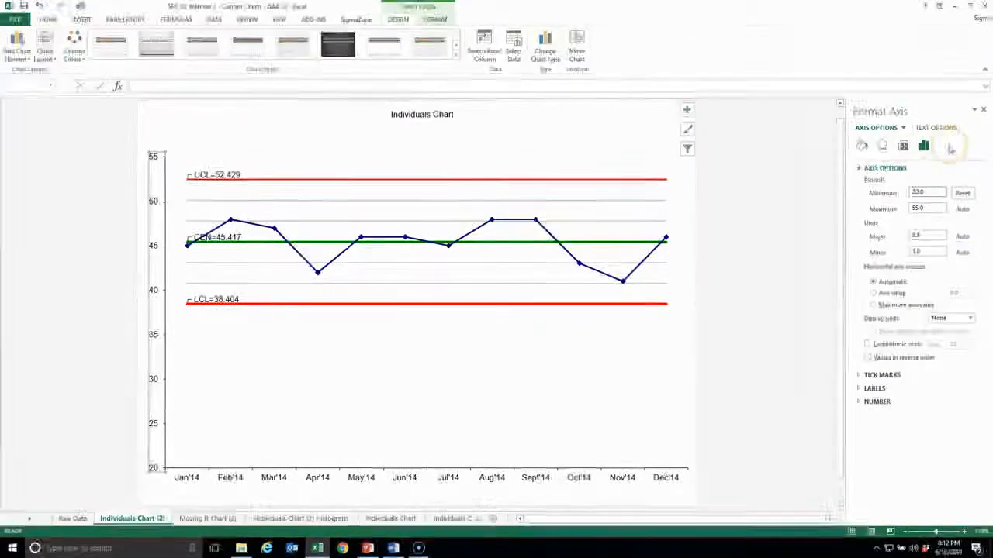
{"action": "left_click", "coordinate": [983, 112]}
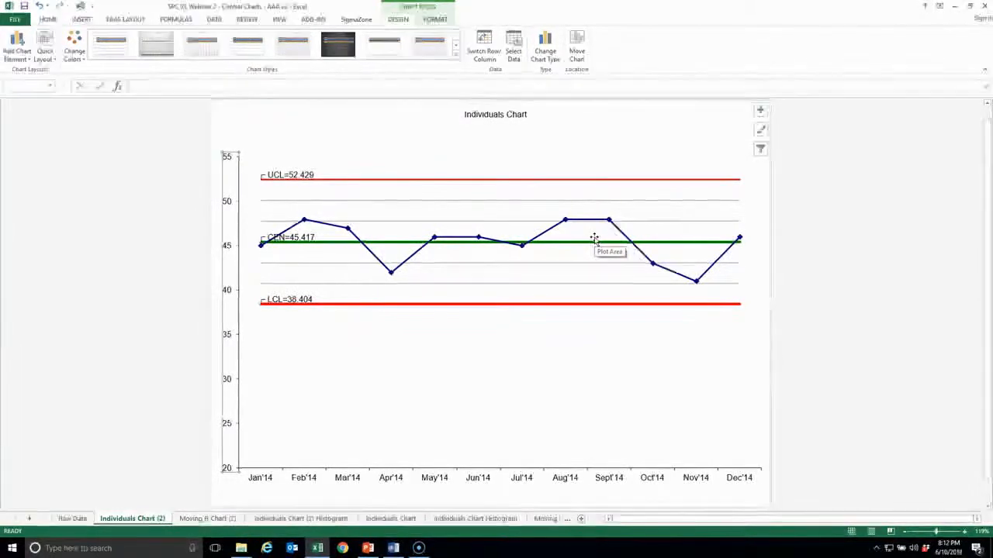
- Update the wait-time Individuals Chart to include the 2015 data from G14:H20 and set its out-of-control display to Exceeds
{"action": "left_click", "coordinate": [592, 197]}
{"action": "left_click", "coordinate": [73, 518]}
{"action": "left_click_drag", "start_coordinate": [593, 336], "coordinate": [630, 435]}
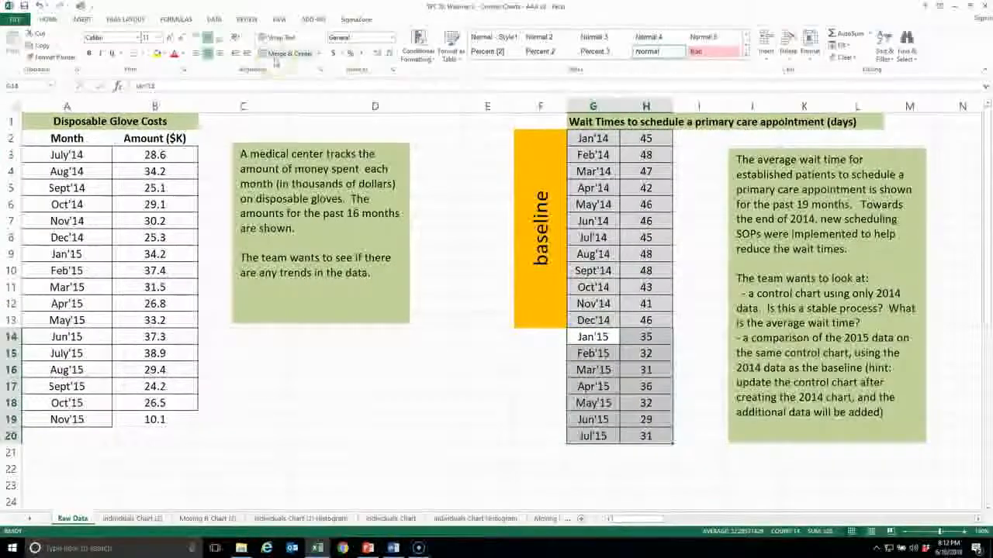
{"action": "left_click", "coordinate": [132, 518]}
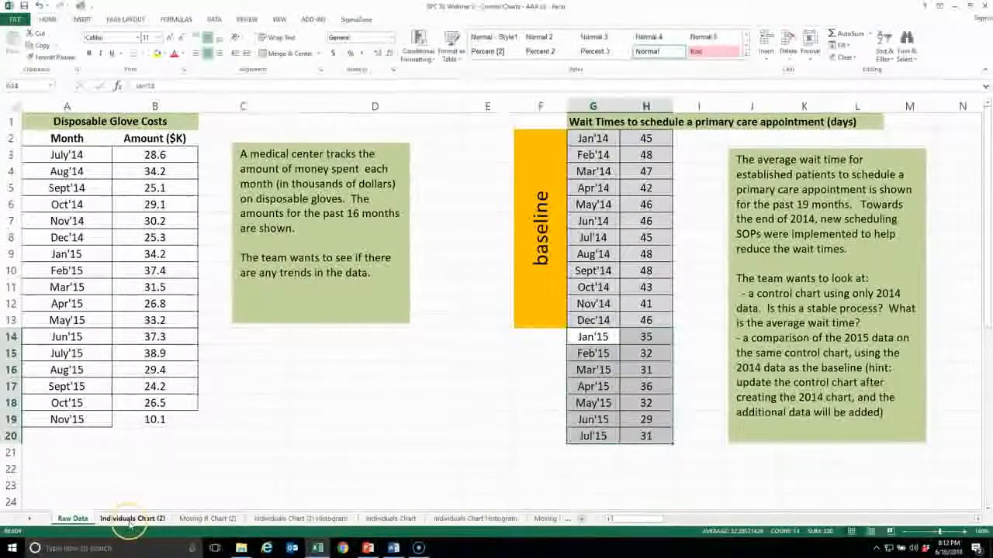
{"action": "left_click", "coordinate": [524, 136]}
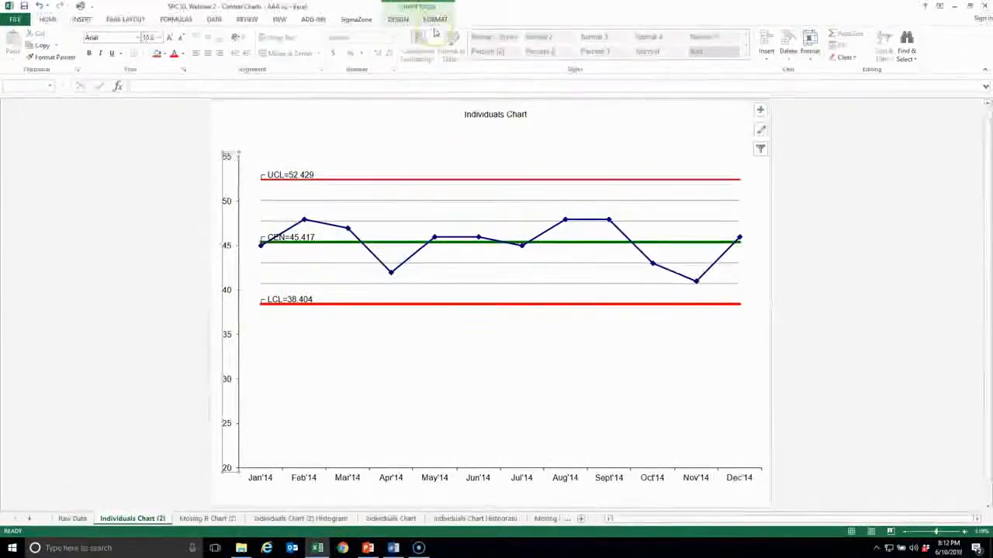
{"action": "left_click", "coordinate": [356, 19]}
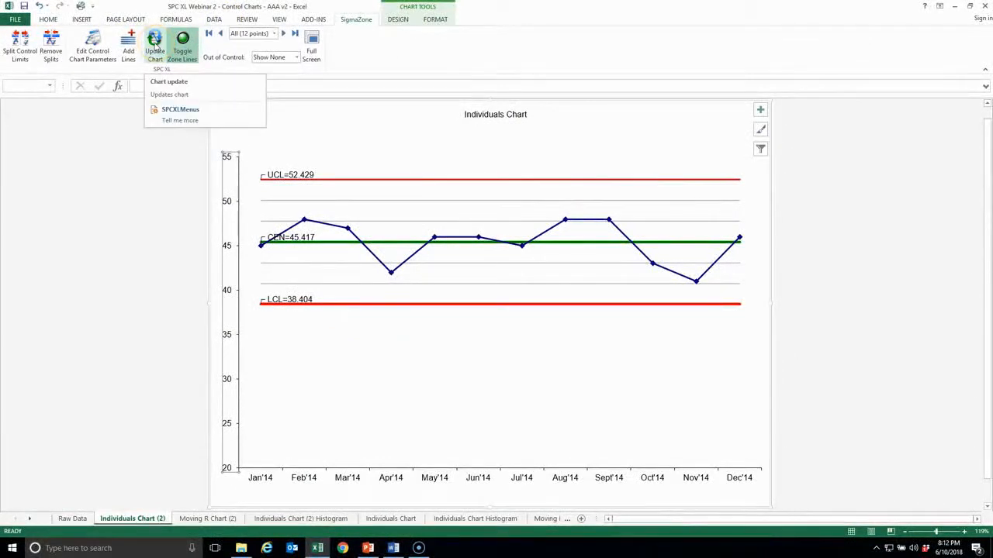
{"action": "left_click", "coordinate": [155, 42]}
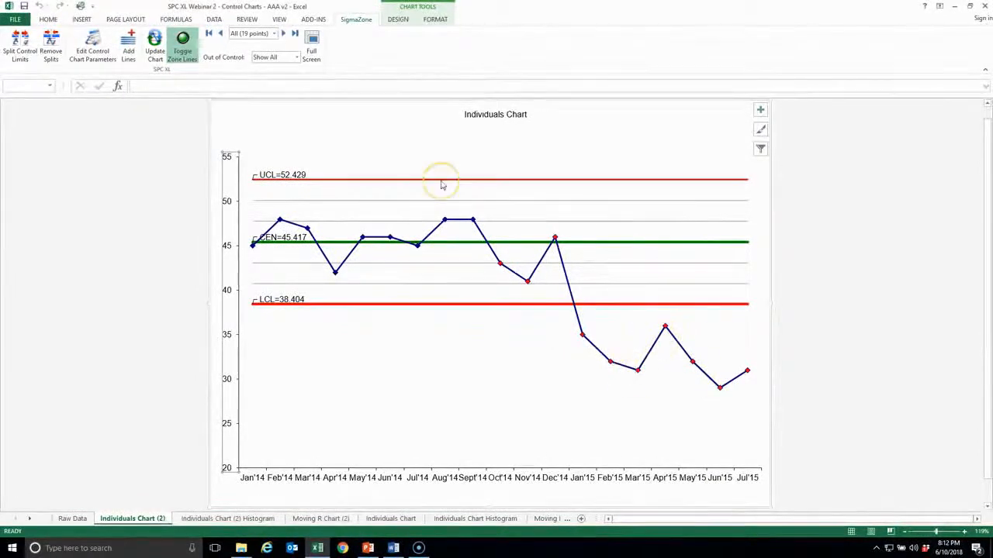
{"action": "left_click", "coordinate": [295, 57]}
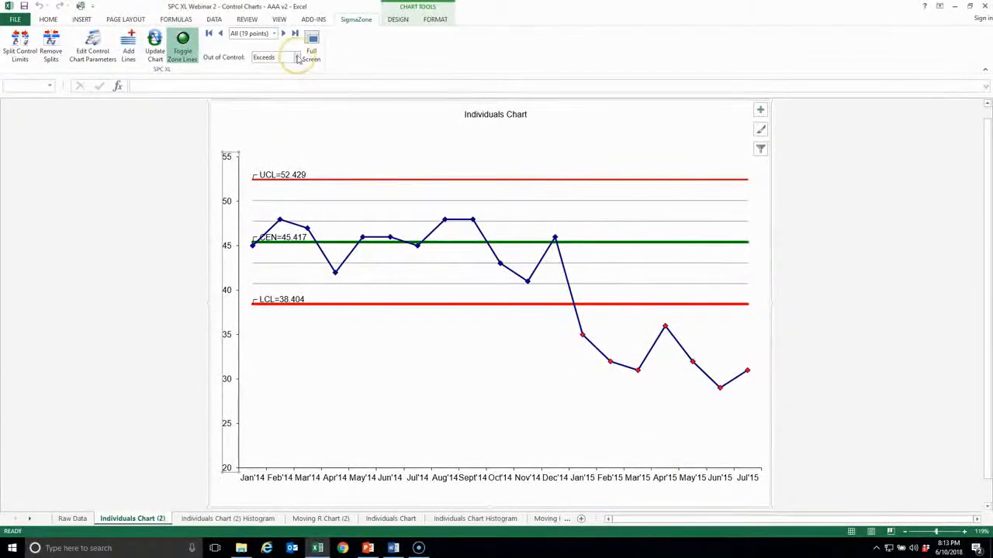
- Check the wait-time Individuals Chart against the Center Line, Zone A and Zone B out-of-control rules
{"action": "left_click", "coordinate": [297, 57]}
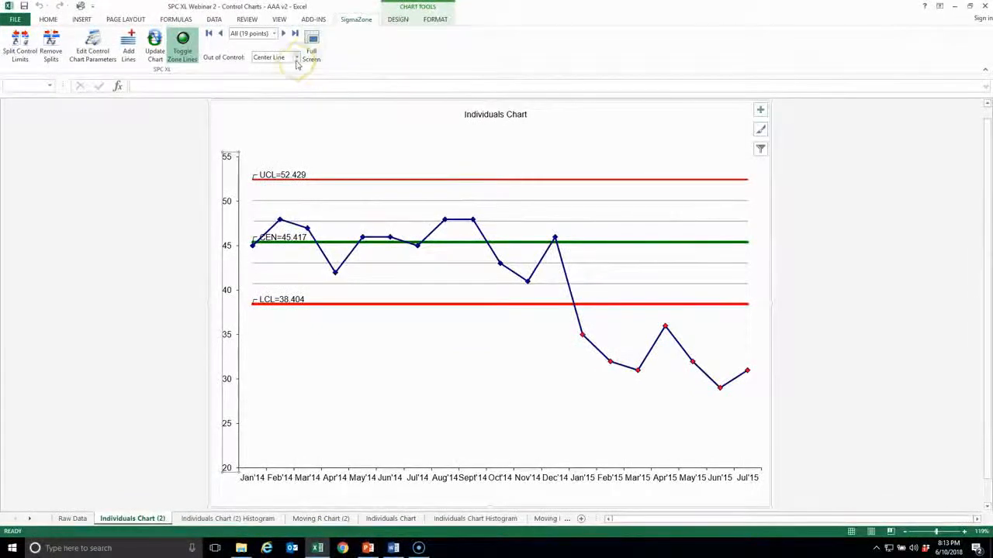
{"action": "left_click", "coordinate": [265, 107]}
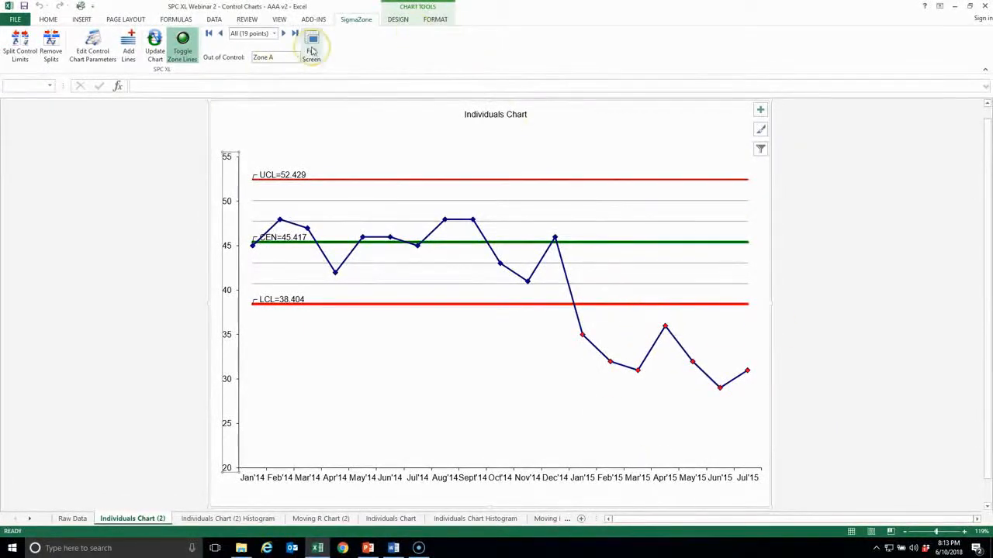
{"action": "left_click", "coordinate": [298, 59]}
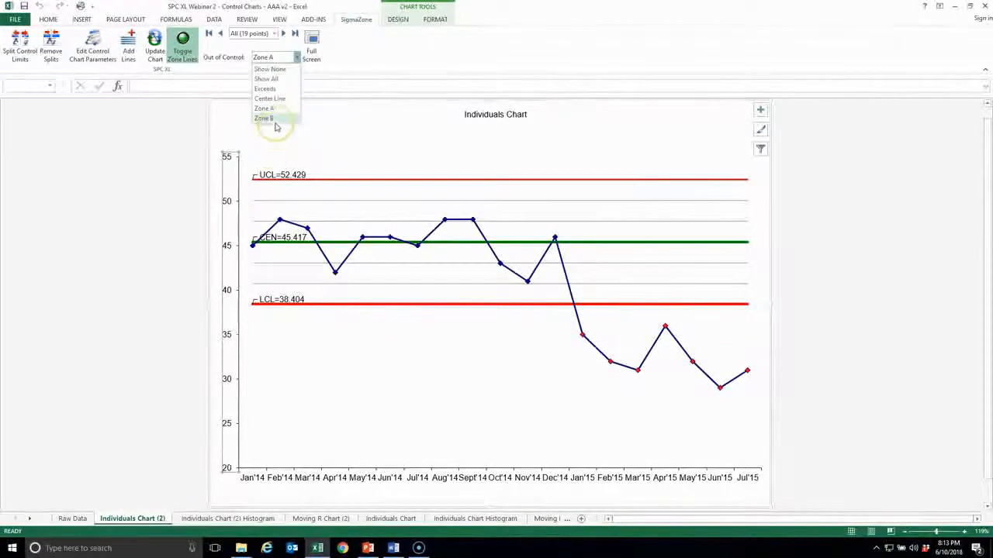
{"action": "left_click", "coordinate": [267, 118]}
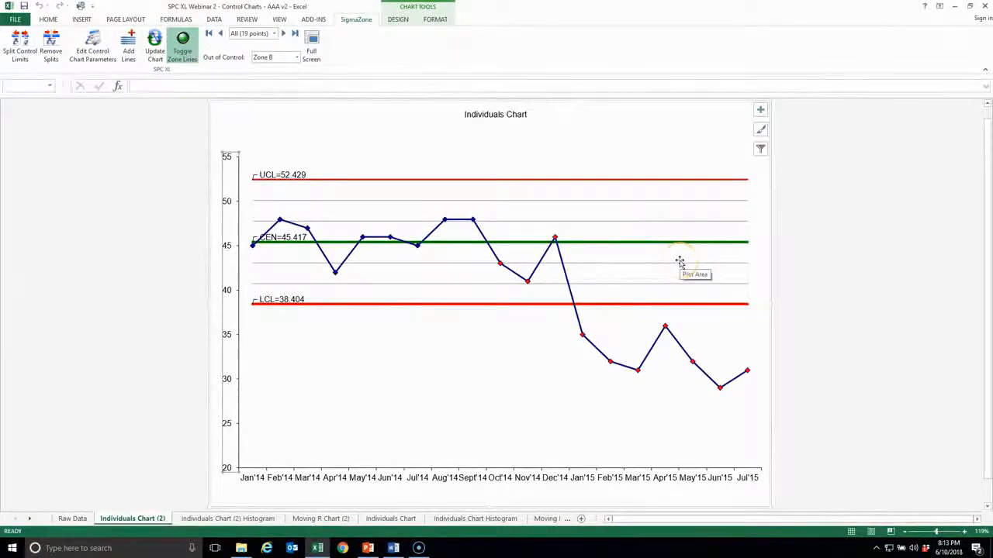
{"action": "left_click", "coordinate": [605, 237]}
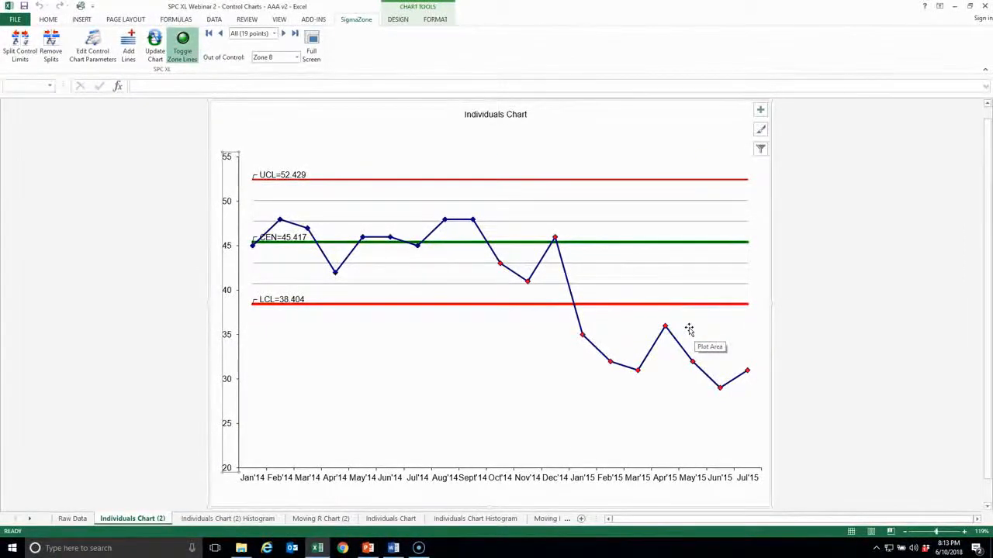
{"action": "left_click", "coordinate": [711, 311]}
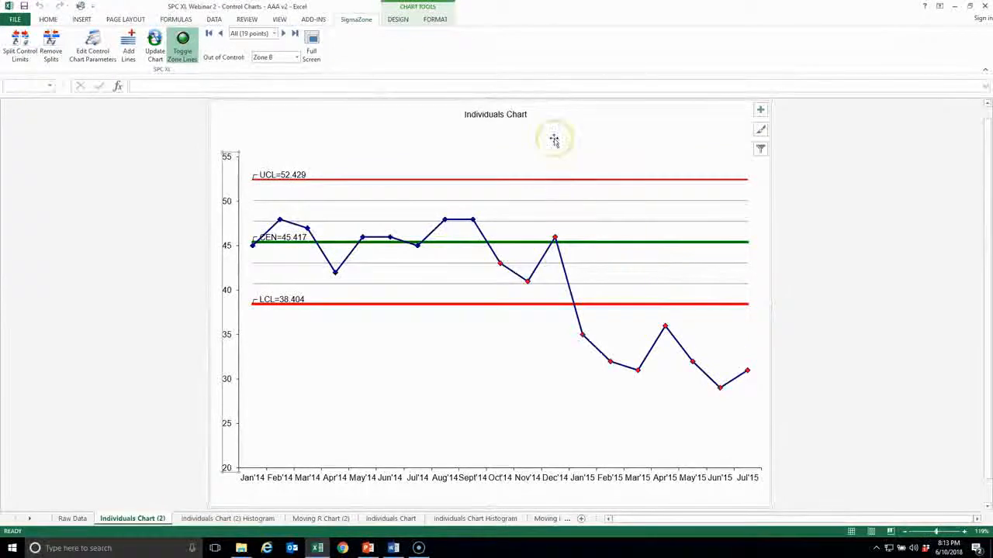
- Split the control limits of the wait-time Individuals Chart at Jan'15
{"action": "left_click", "coordinate": [19, 45]}
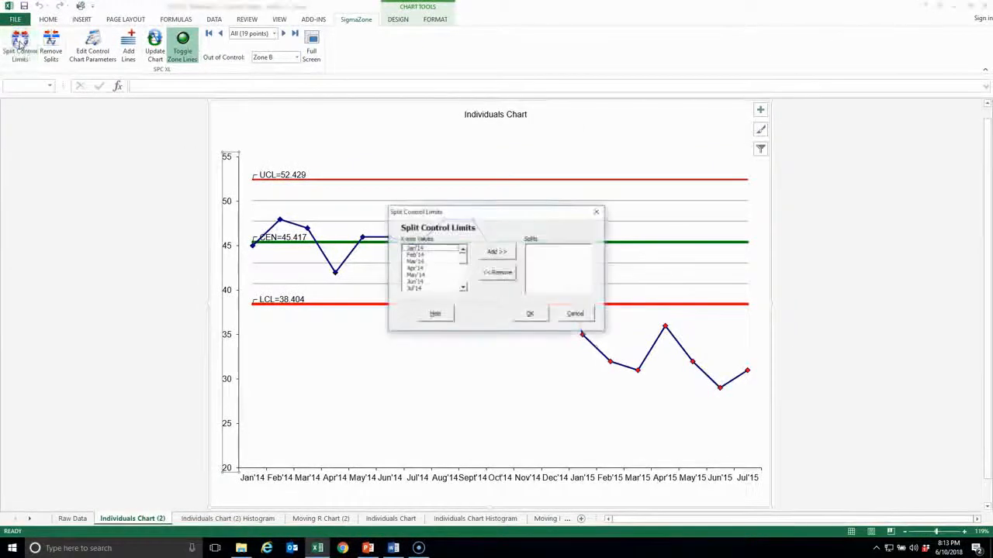
{"action": "left_click", "coordinate": [462, 287]}
{"action": "left_click", "coordinate": [462, 288]}
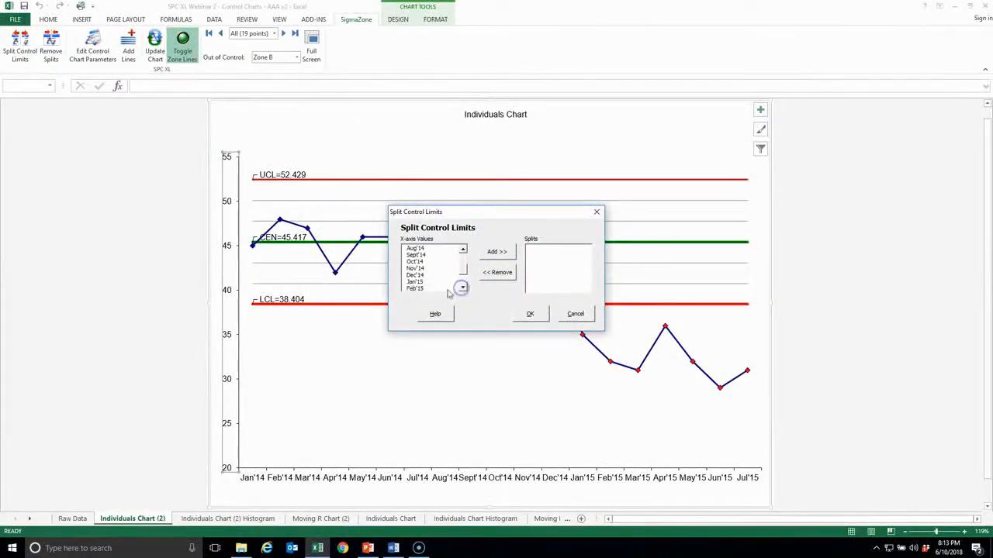
{"action": "left_click", "coordinate": [420, 283]}
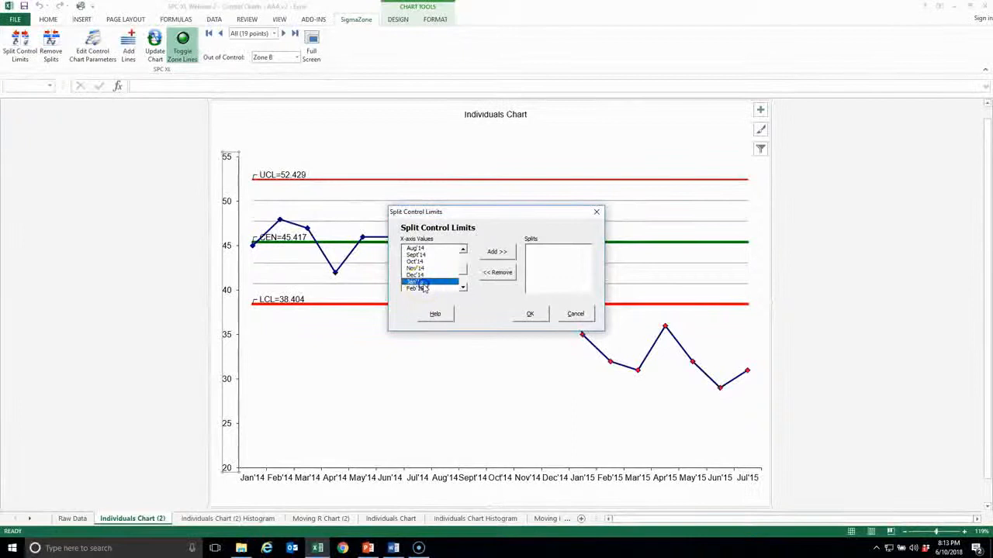
{"action": "left_click", "coordinate": [497, 252]}
{"action": "left_click", "coordinate": [531, 313]}
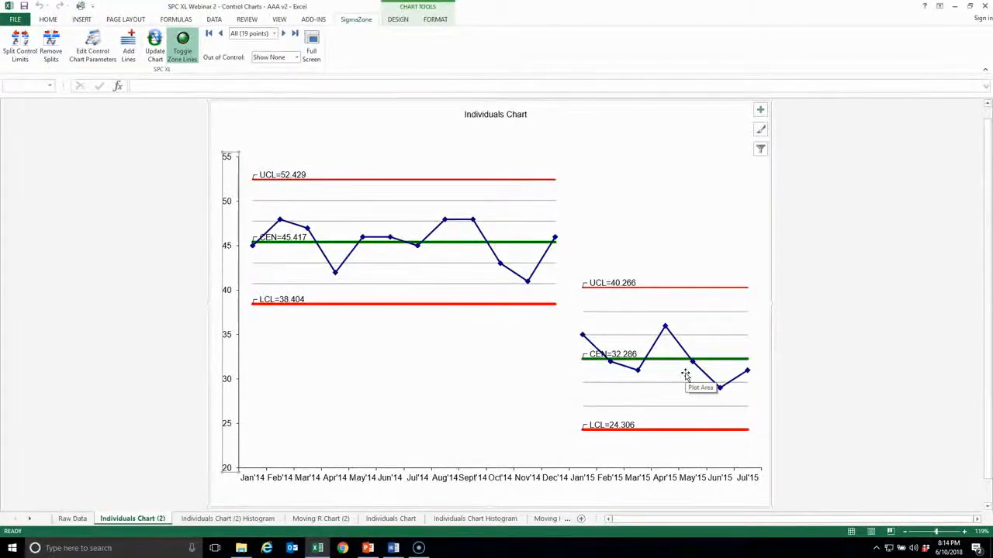
- Compare the center lines and control limits of the 2014 and 2015 segments on the split wait-time chart
{"action": "left_click", "coordinate": [699, 285]}
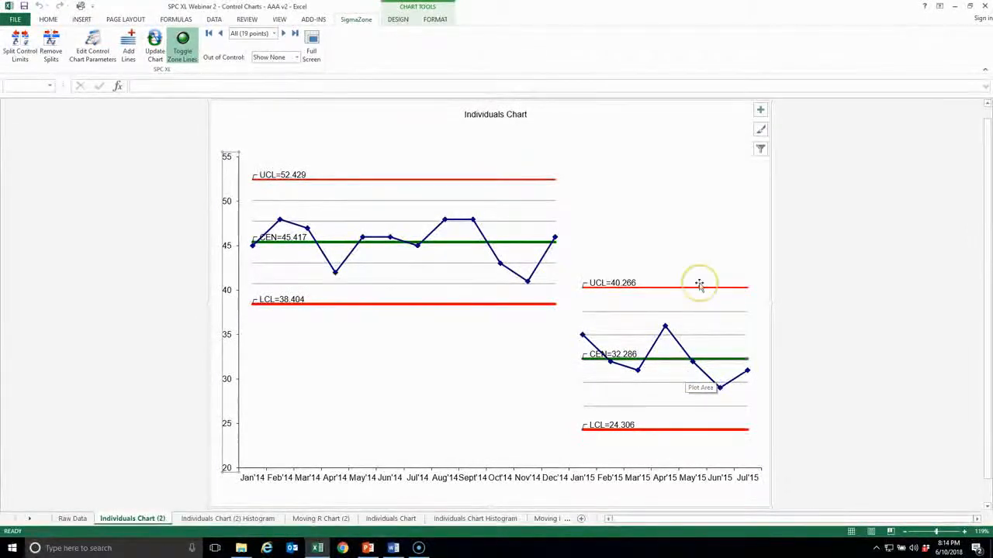
{"action": "left_click", "coordinate": [611, 363]}
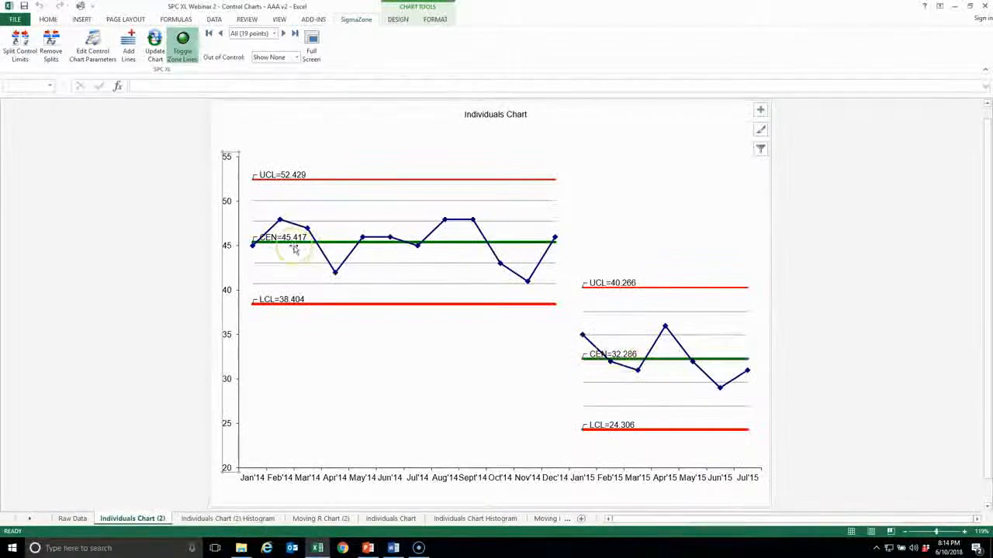
{"action": "left_click", "coordinate": [496, 292]}
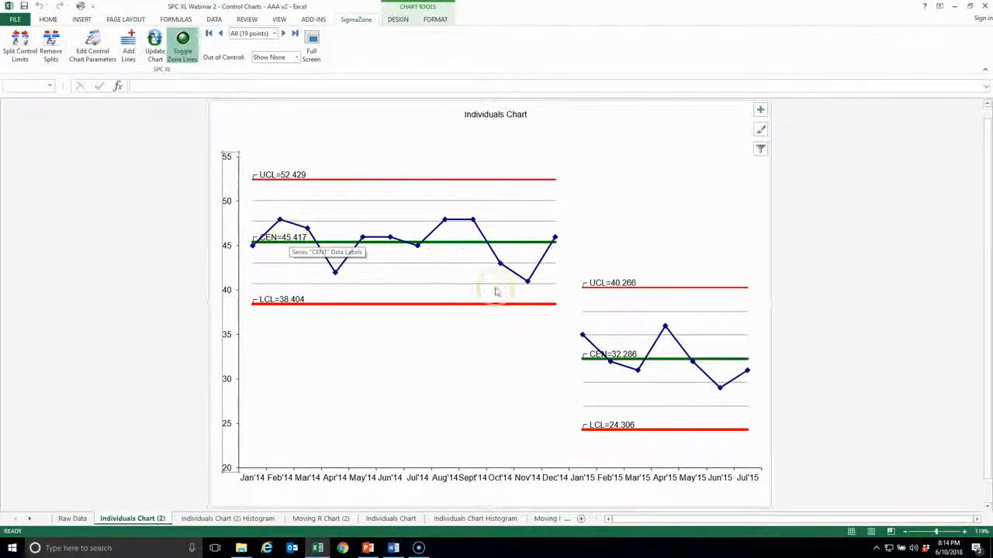
{"action": "left_click", "coordinate": [620, 366]}
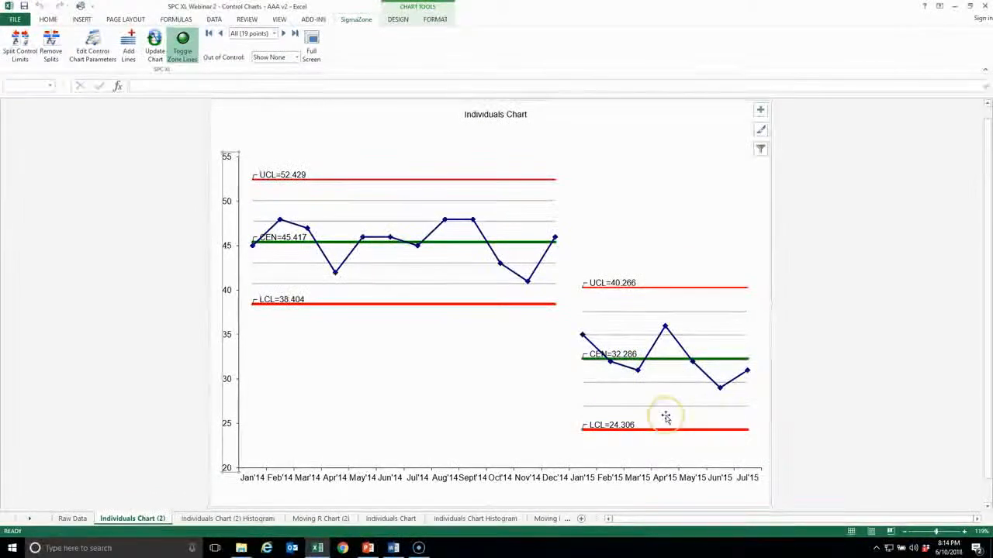
{"action": "left_click", "coordinate": [19, 59]}
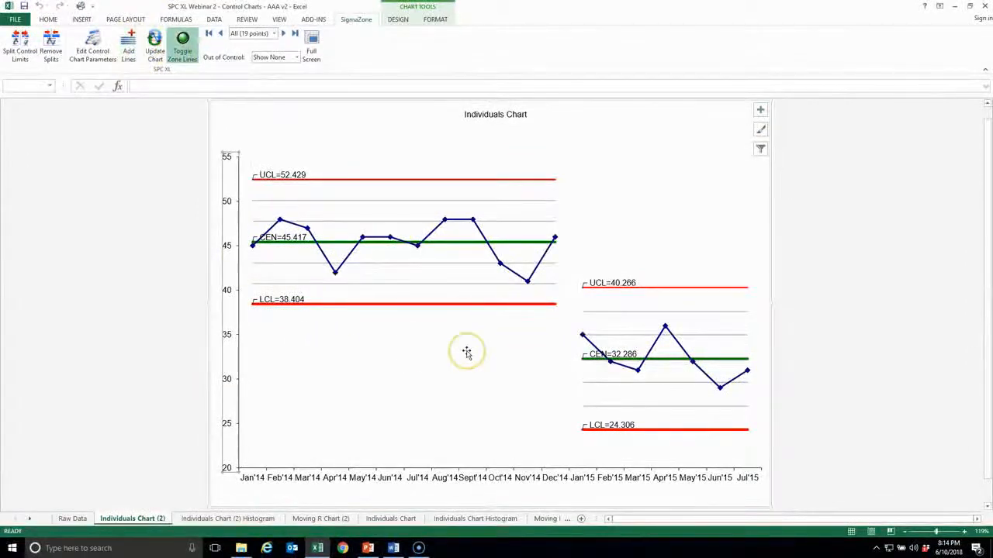
{"action": "left_click", "coordinate": [803, 385]}
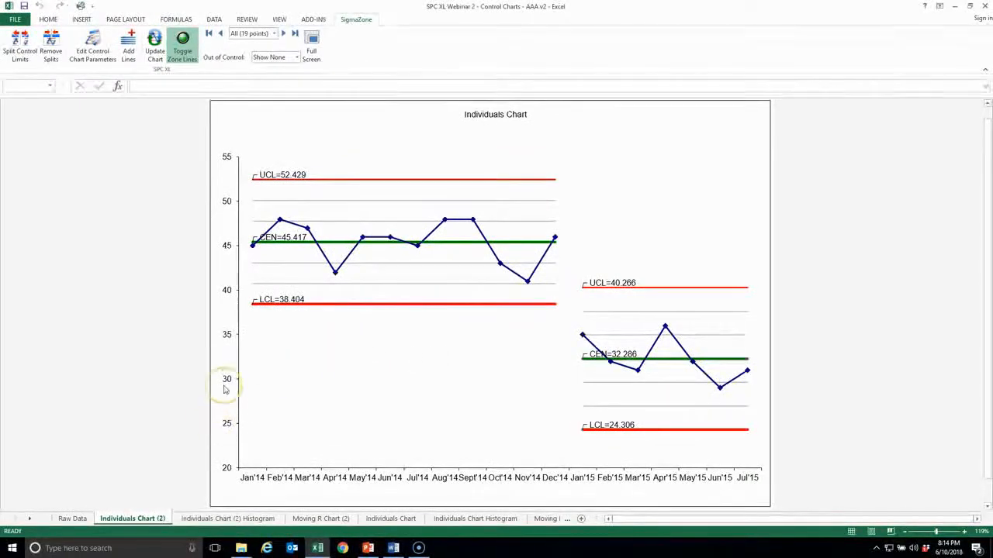
- Review the wait-time data and the team's questions in Raw Data, and return to the Individuals Chart (2) sheet
{"action": "left_click", "coordinate": [75, 520]}
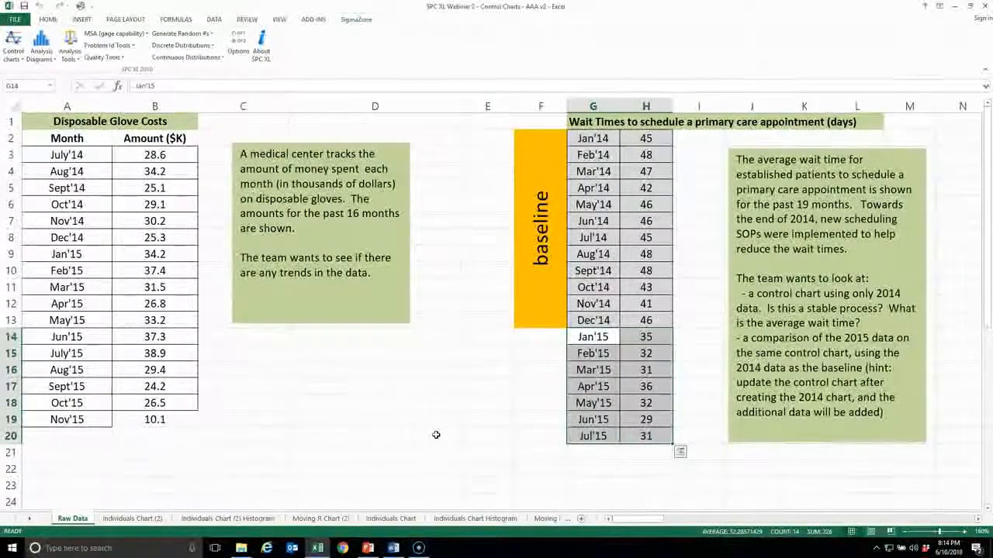
{"action": "left_click", "coordinate": [130, 519]}
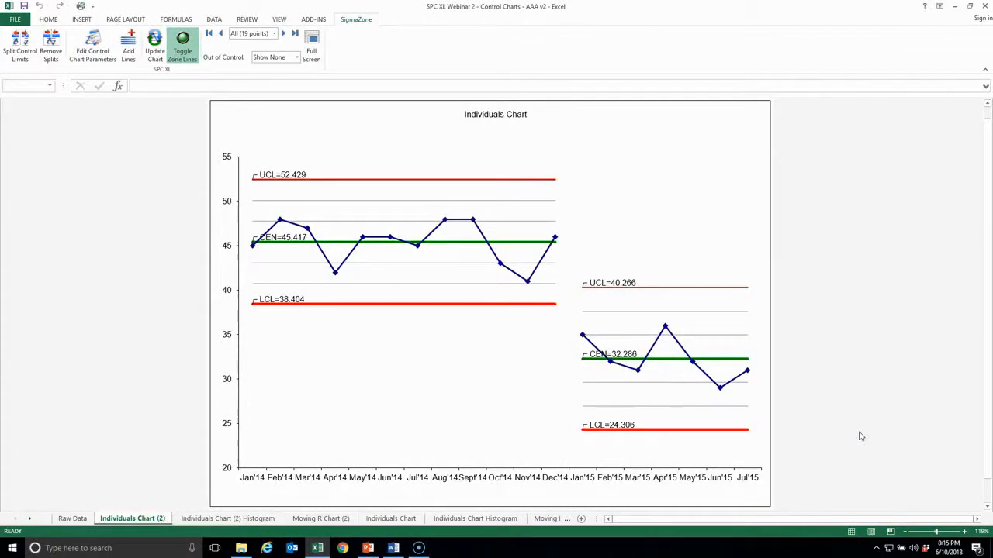
{"action": "left_click", "coordinate": [824, 476]}
{"action": "left_click", "coordinate": [29, 522]}
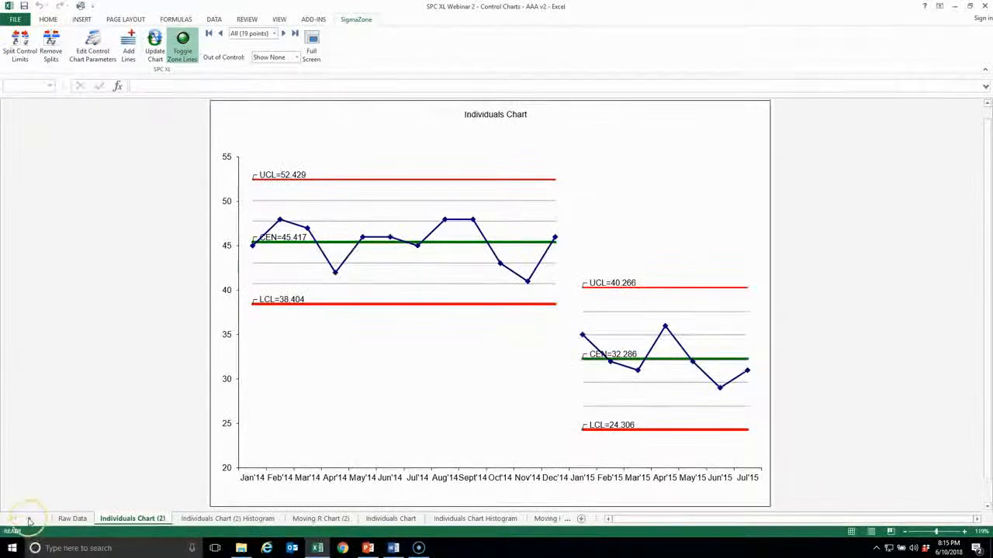